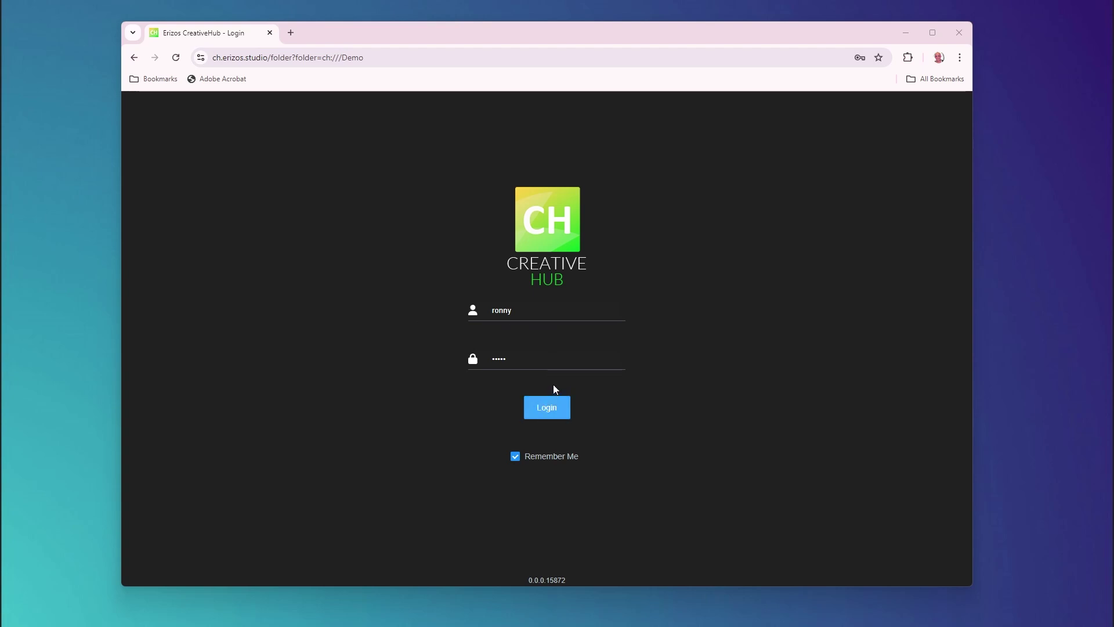
Step: Sign in to CreativeHub so the Demo folder loads, with the CreativeHubIntro project open in Unreal
{"action": "left_click", "coordinate": [546, 409]}
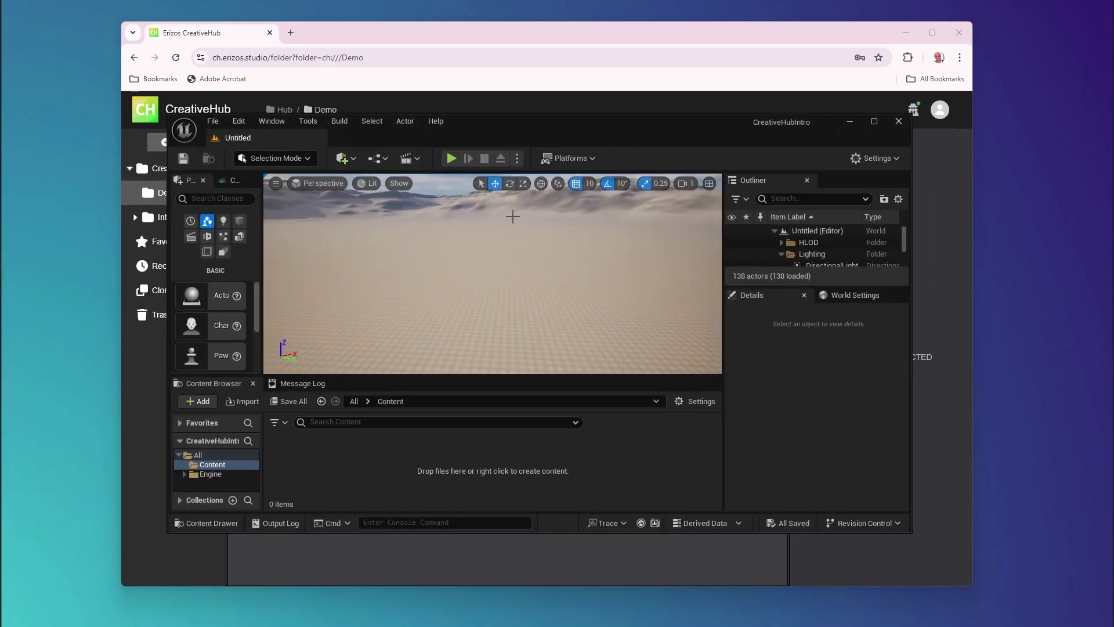
Step: Create a new level from the Basic template in Unreal Editor
{"action": "left_click_drag", "start_coordinate": [421, 39], "coordinate": [538, 98]}
{"action": "left_click", "coordinate": [522, 135]}
{"action": "right_click", "coordinate": [322, 437]}
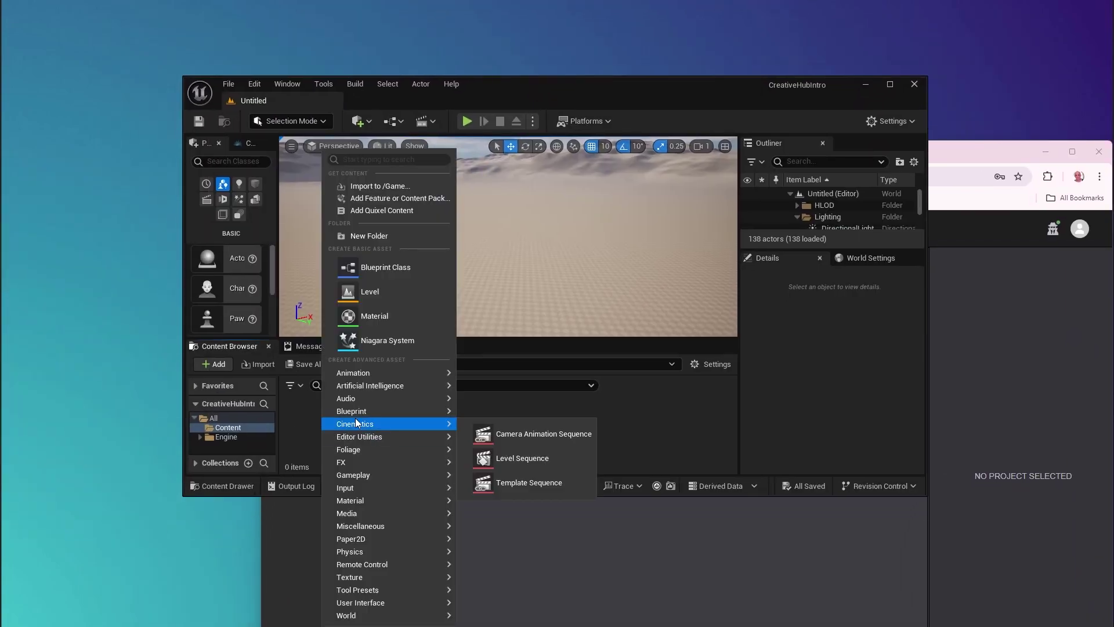
{"action": "left_click", "coordinate": [229, 87]}
{"action": "left_click", "coordinate": [230, 85]}
{"action": "left_click", "coordinate": [253, 123]}
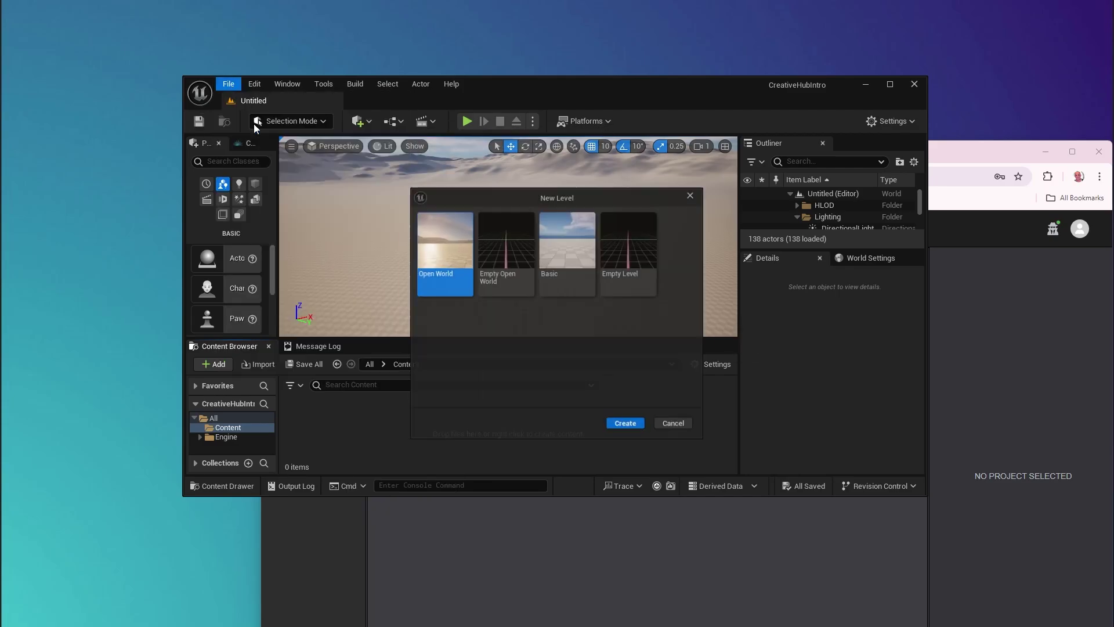
{"action": "left_click", "coordinate": [553, 245]}
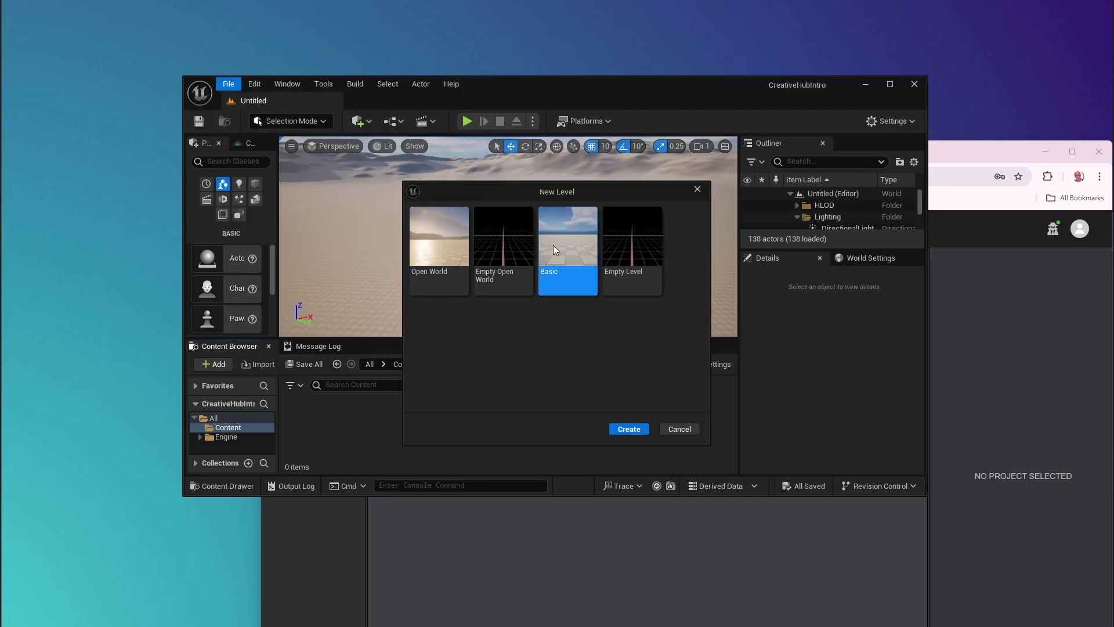
{"action": "left_click", "coordinate": [635, 430]}
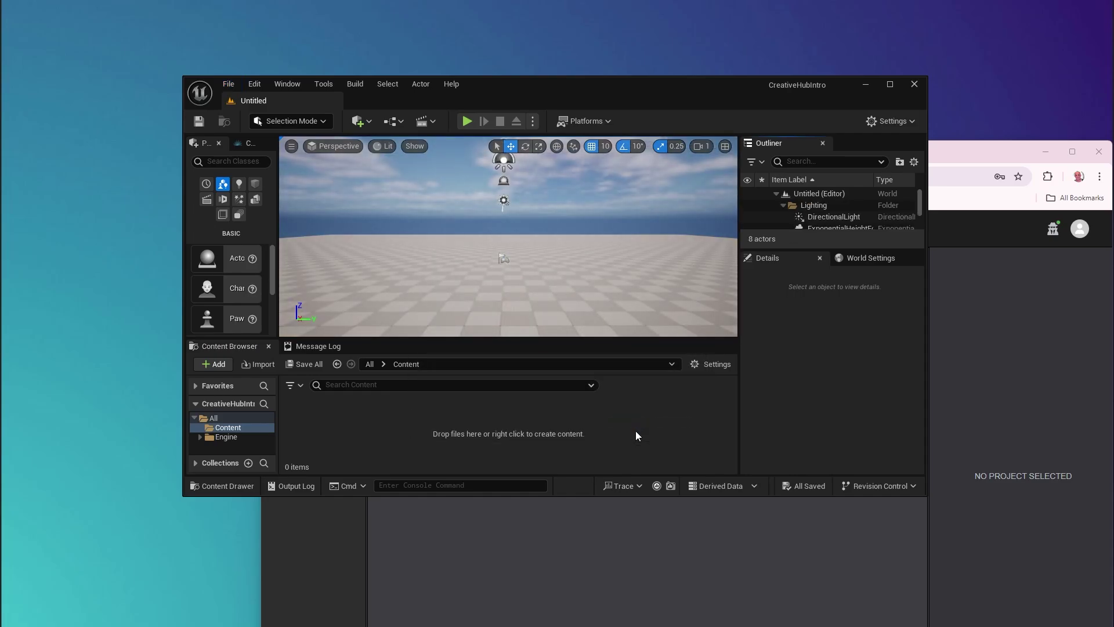
Step: Save the new level as 'Main' in the Content folder
{"action": "left_click", "coordinate": [229, 84]}
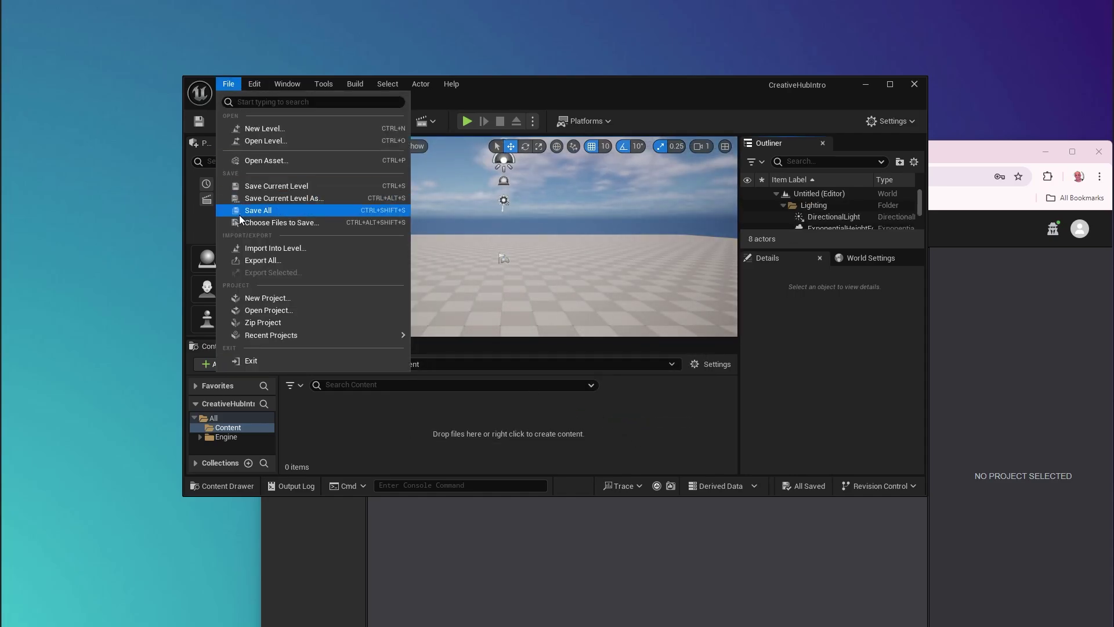
{"action": "left_click", "coordinate": [263, 197]}
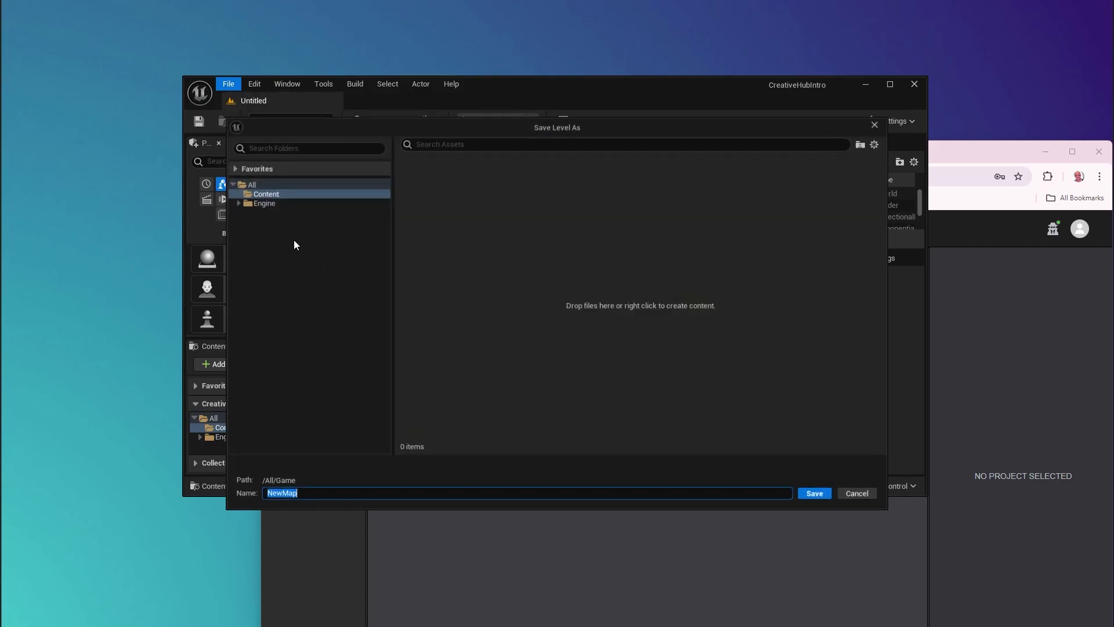
{"action": "type", "text": "Mai"}
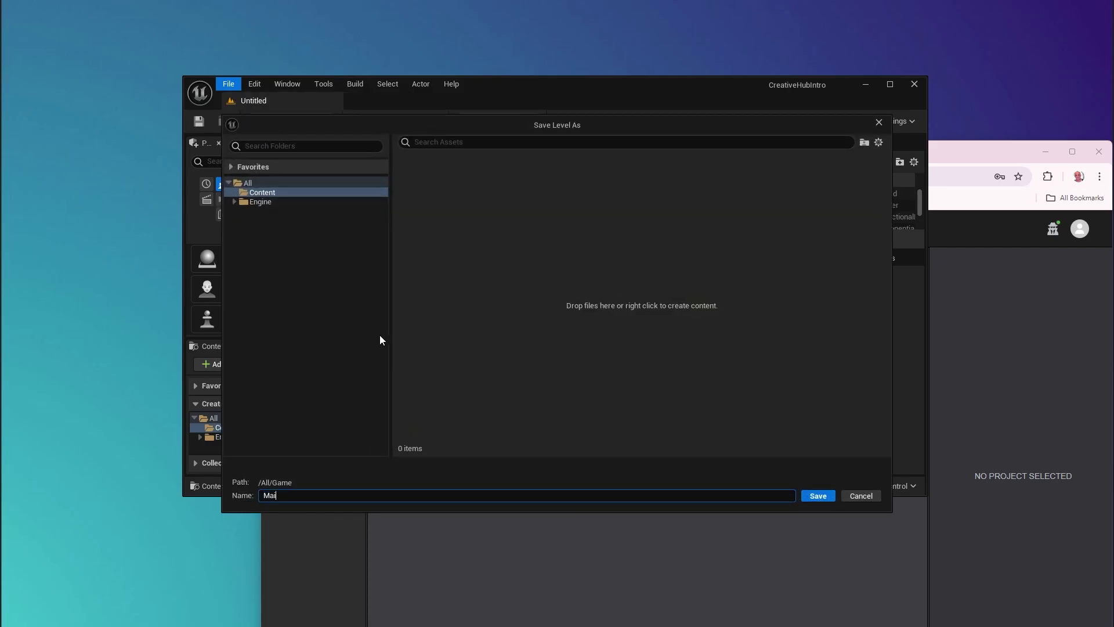
{"action": "type", "text": "n"}
{"action": "key", "text": "Return"}
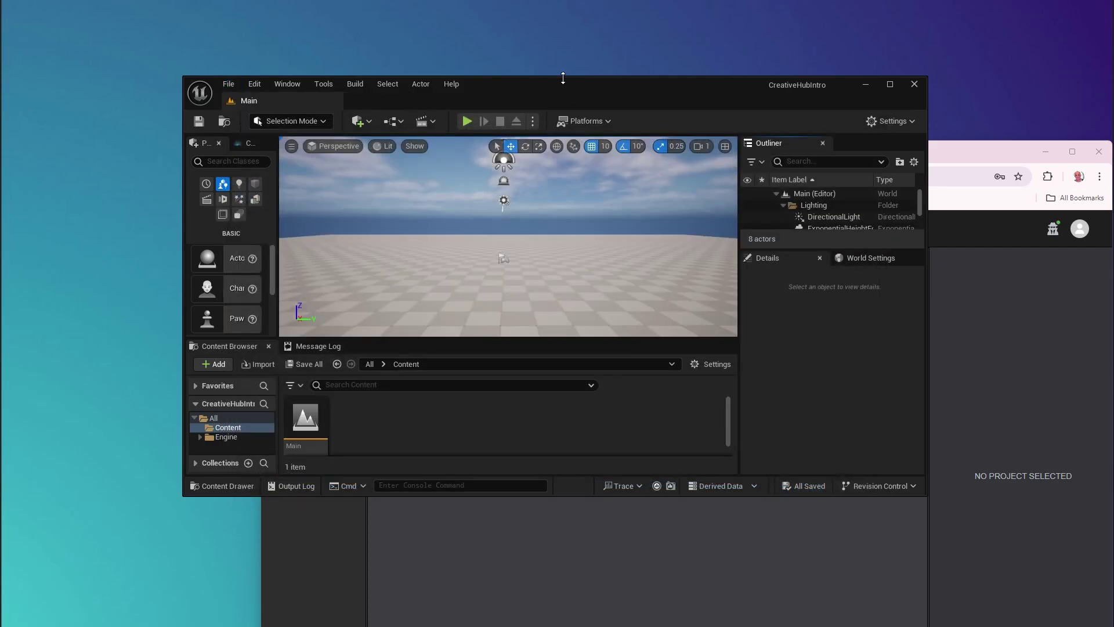
{"action": "left_click_drag", "start_coordinate": [558, 100], "coordinate": [525, 68]}
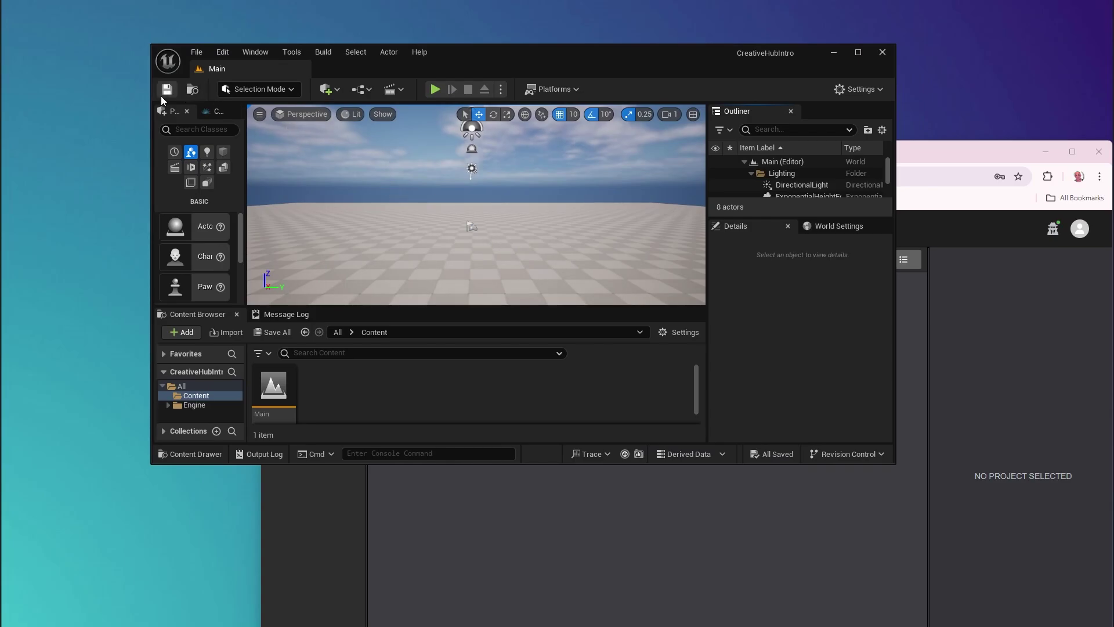
Step: Start a project upload into Demo, selecting the F:\Unreal\Projects\CreativeHubIntro folder
{"action": "left_click", "coordinate": [940, 150]}
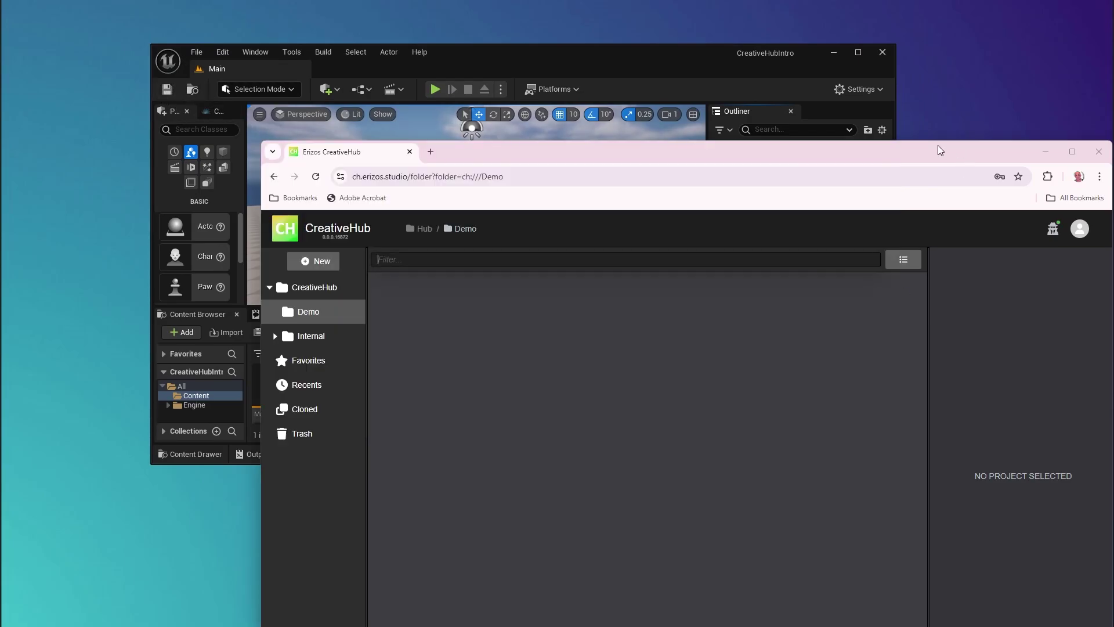
{"action": "left_click", "coordinate": [312, 260]}
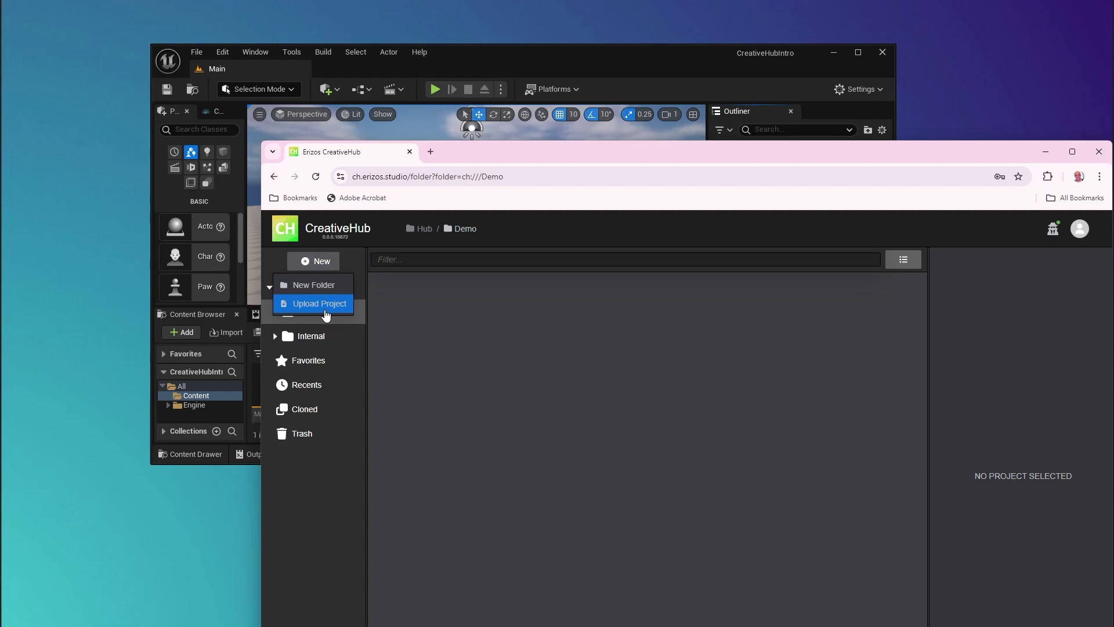
{"action": "left_click", "coordinate": [325, 312]}
{"action": "left_click", "coordinate": [506, 589]}
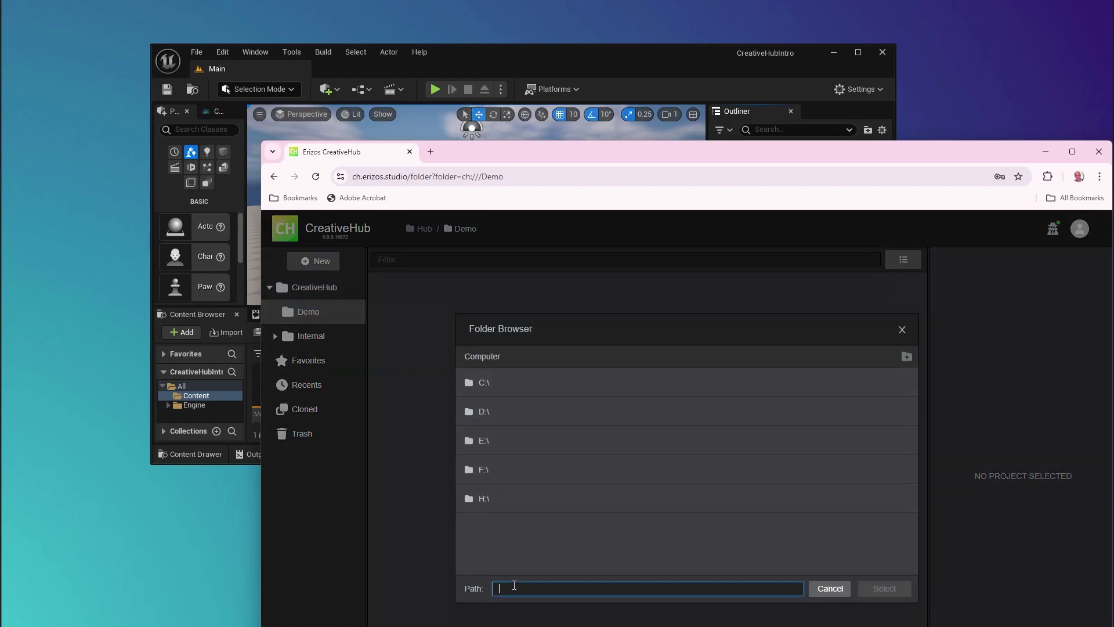
{"action": "type", "text": "F:\\Unreal\\Projects\\CreativeHubIntro"}
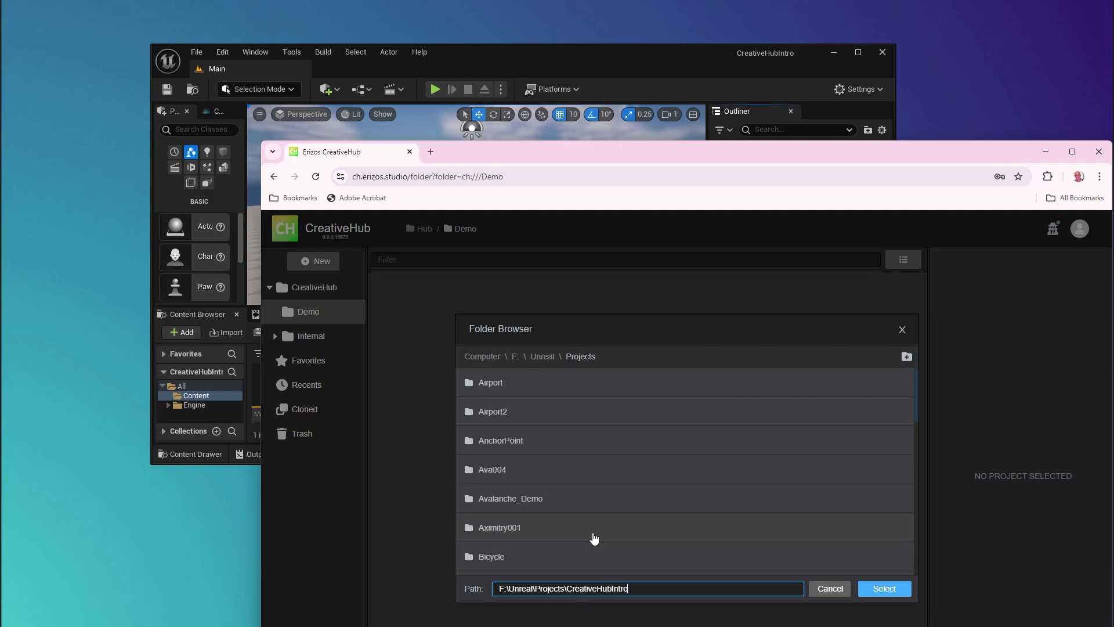
{"action": "scroll", "coordinate": [650, 510], "scroll_direction": "down", "scroll_amount": 3}
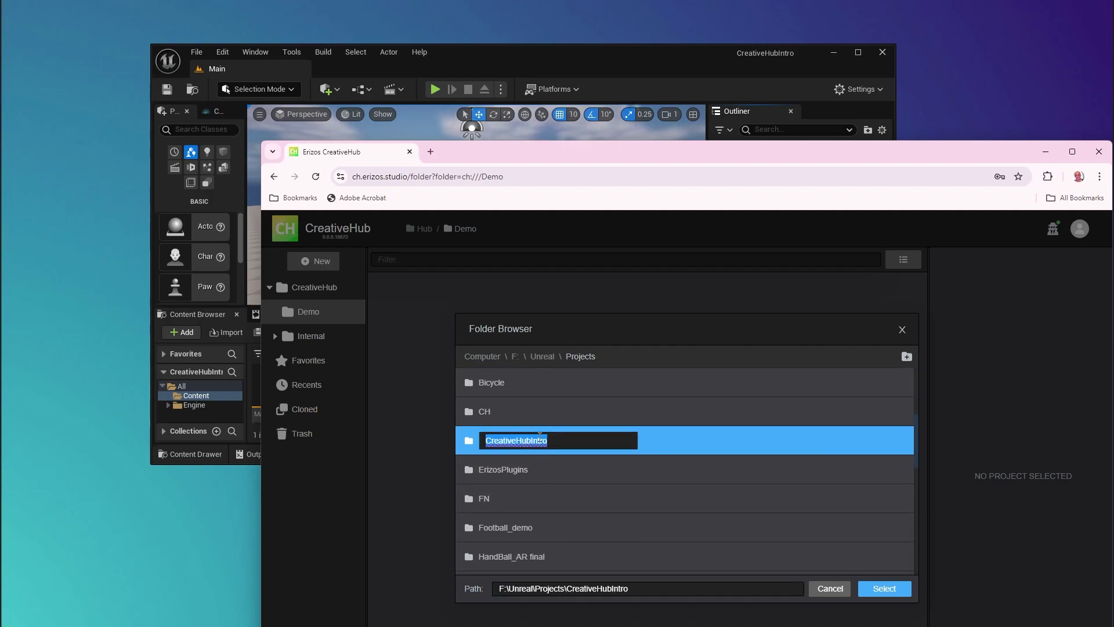
{"action": "double_click", "coordinate": [683, 442]}
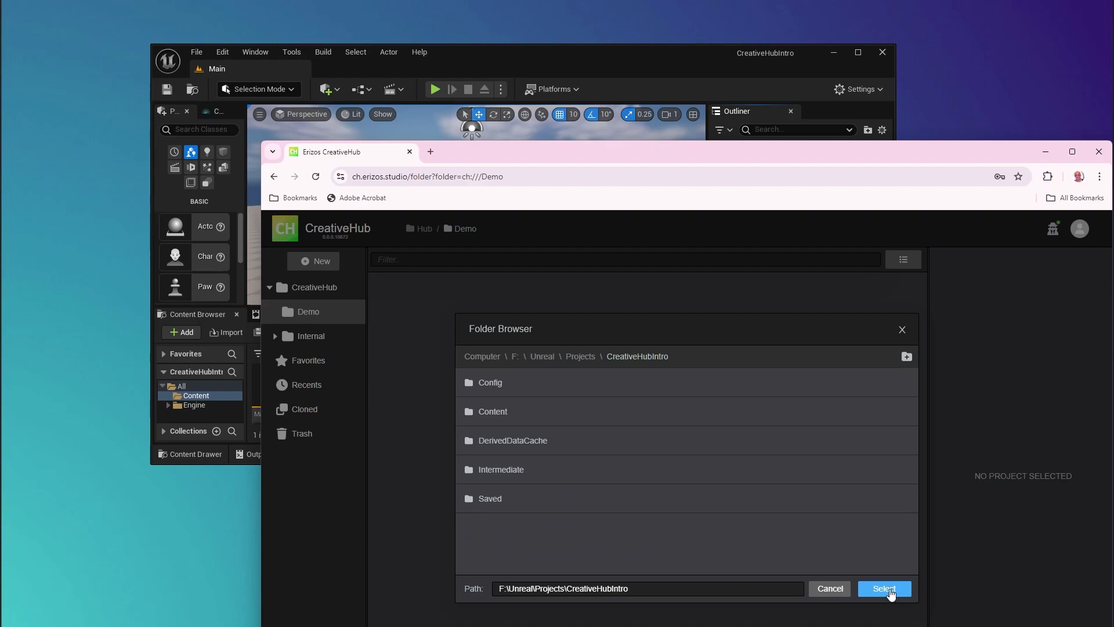
{"action": "left_click", "coordinate": [876, 586]}
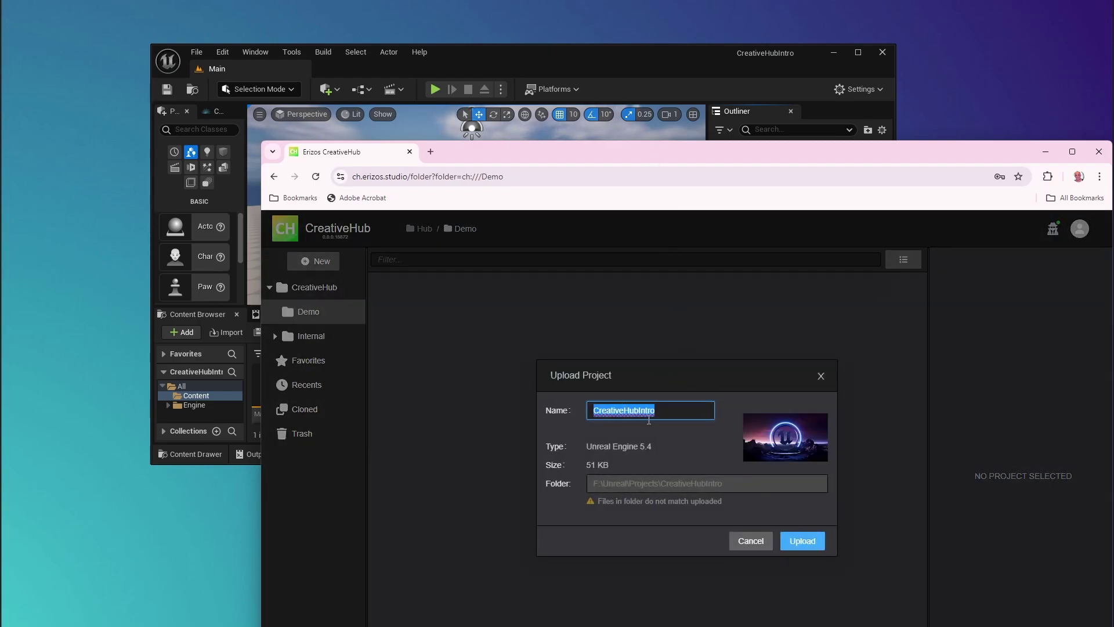
Step: Name the project 'Creative Hub Intro' and upload it
{"action": "left_click", "coordinate": [644, 409]}
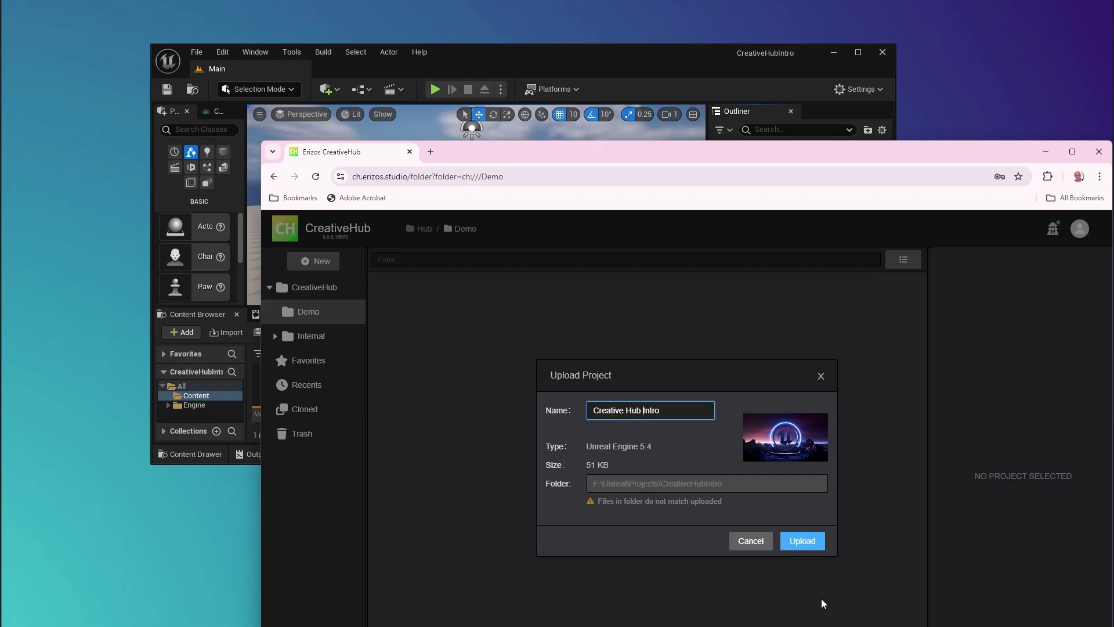
{"action": "left_click", "coordinate": [798, 537]}
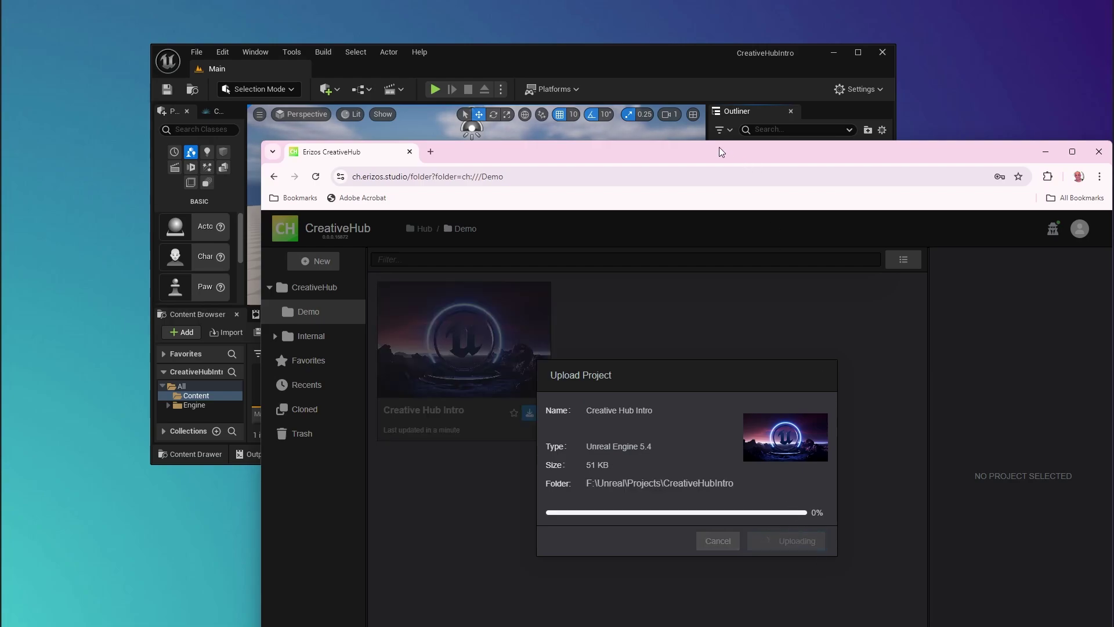
{"action": "left_click_drag", "start_coordinate": [719, 148], "coordinate": [619, 58]}
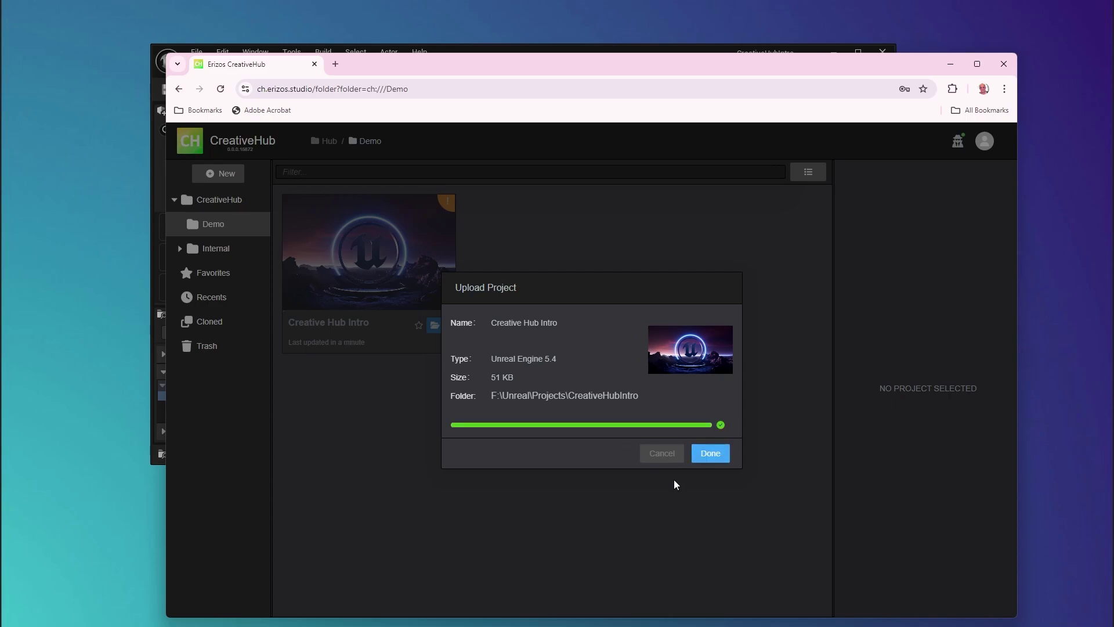
Step: Open Creative Hub Intro, review the Initial Commit's six files including Content/Main.umap, then return to Unreal
{"action": "left_click", "coordinate": [710, 453]}
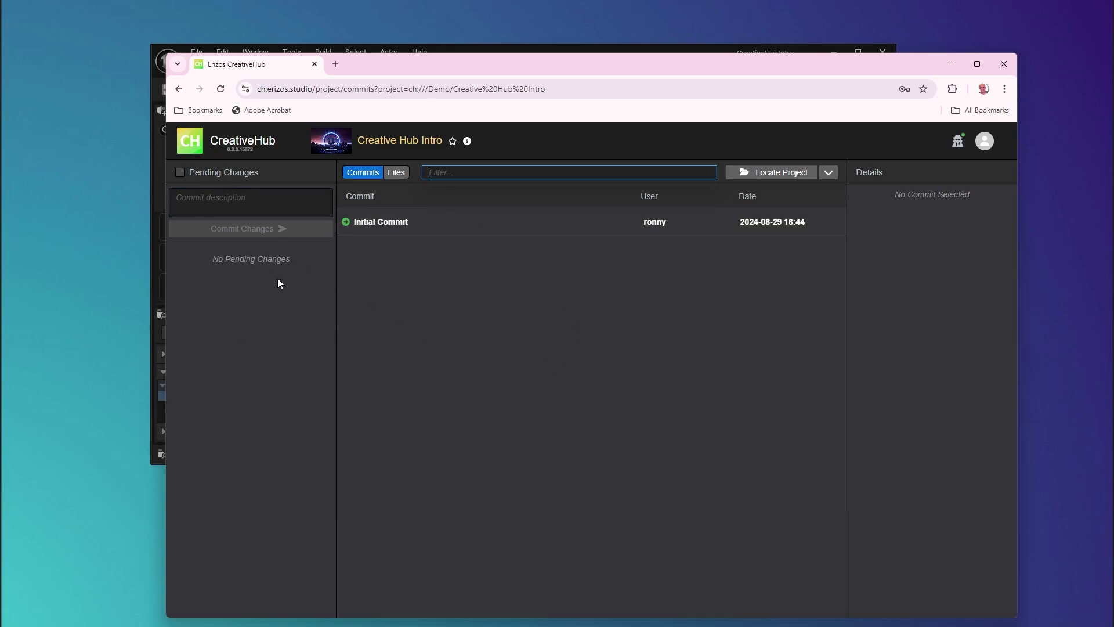
{"action": "left_click", "coordinate": [255, 206]}
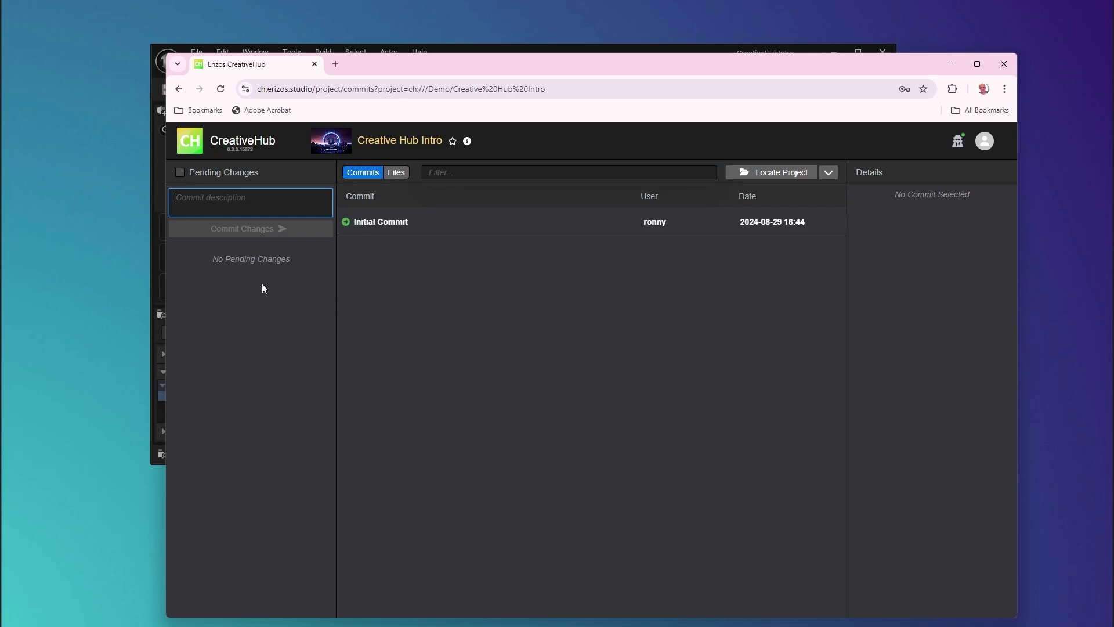
{"action": "left_click", "coordinate": [389, 228]}
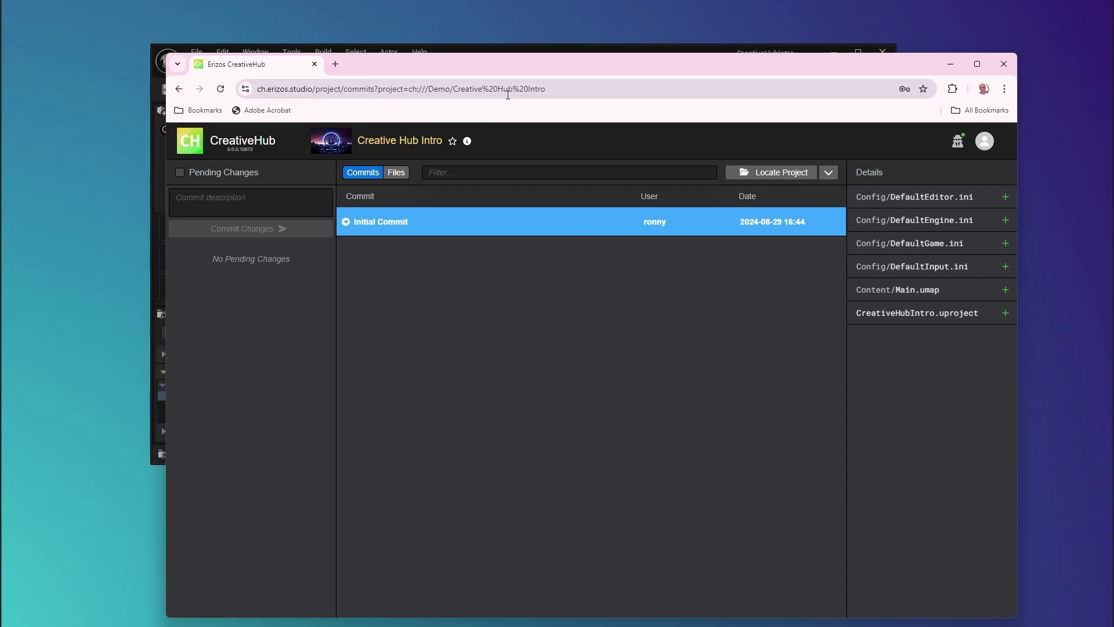
{"action": "left_click_drag", "start_coordinate": [510, 70], "coordinate": [603, 97]}
{"action": "left_click", "coordinate": [556, 57]}
{"action": "left_click_drag", "start_coordinate": [555, 56], "coordinate": [514, 48]}
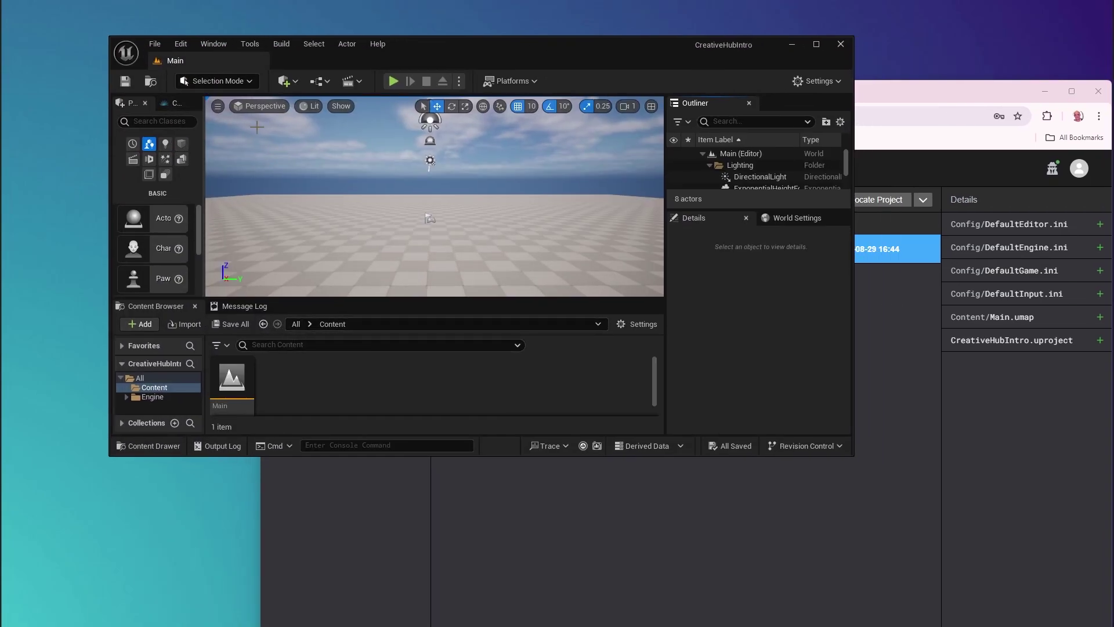
Step: Place a Text3DActor in the level and lower it to Z 50
{"action": "left_click", "coordinate": [283, 80]}
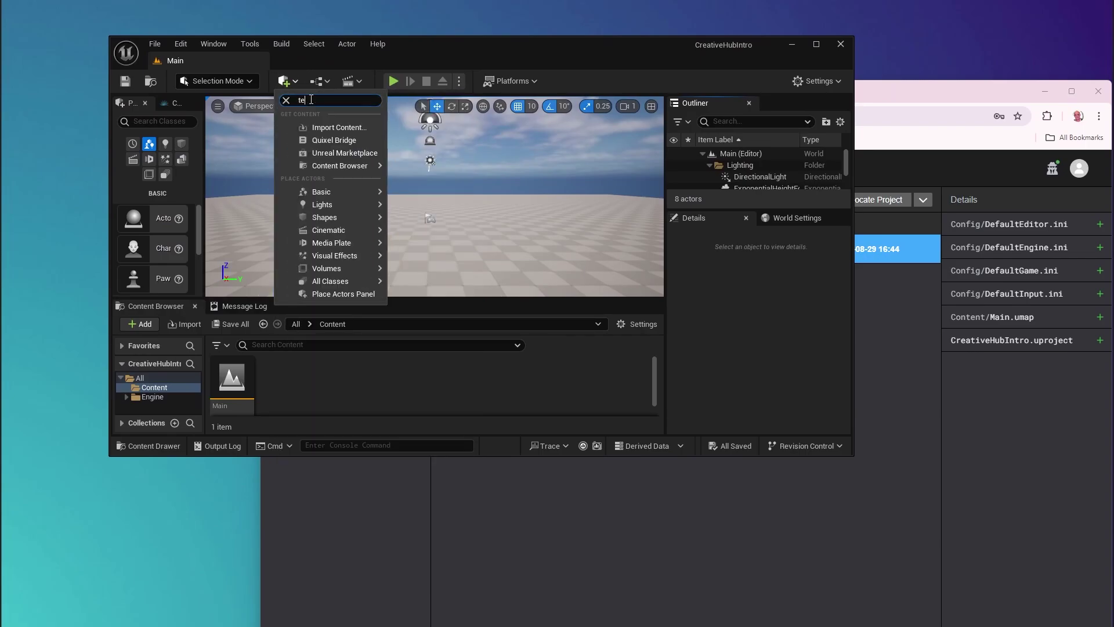
{"action": "type", "text": "text"}
{"action": "left_click", "coordinate": [342, 185]}
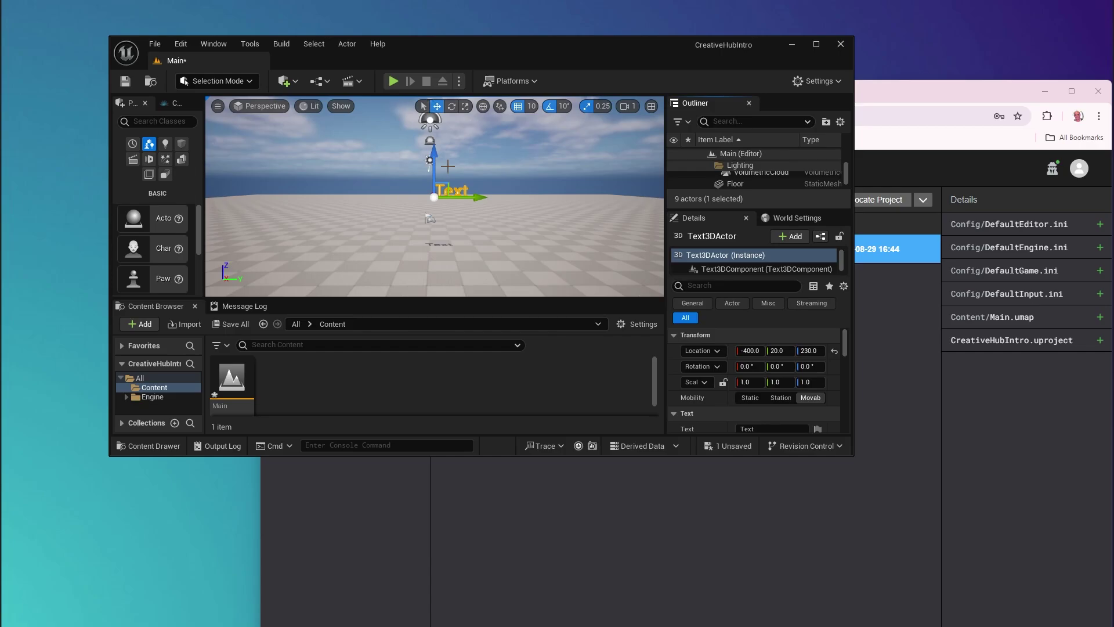
{"action": "left_click_drag", "start_coordinate": [434, 168], "coordinate": [433, 216]}
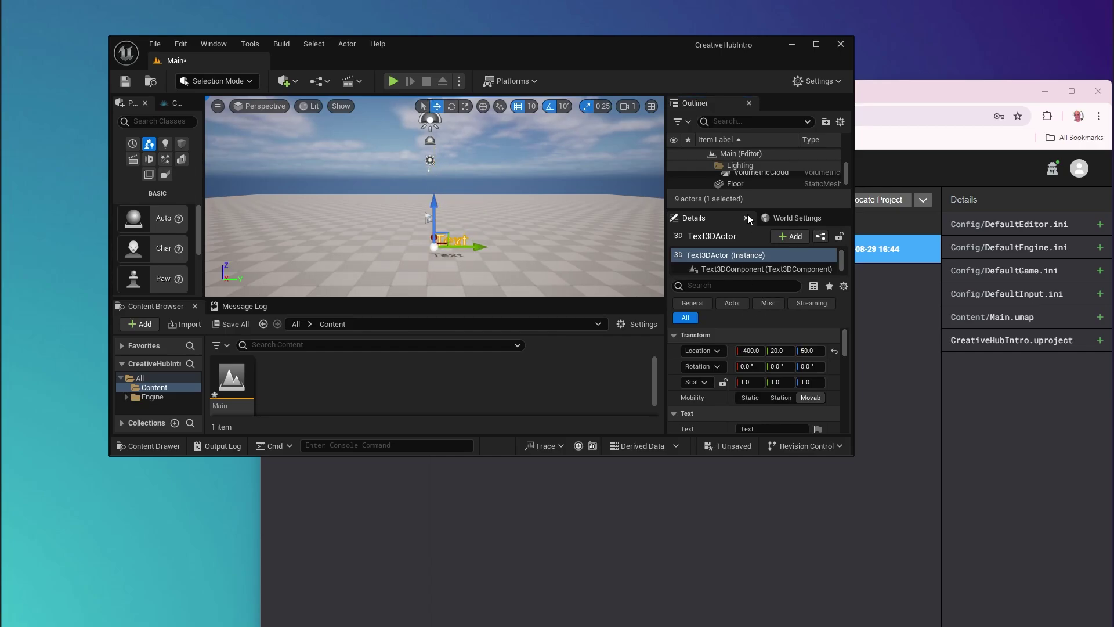
Step: Add a Control Text component to the text actor
{"action": "left_click", "coordinate": [782, 238]}
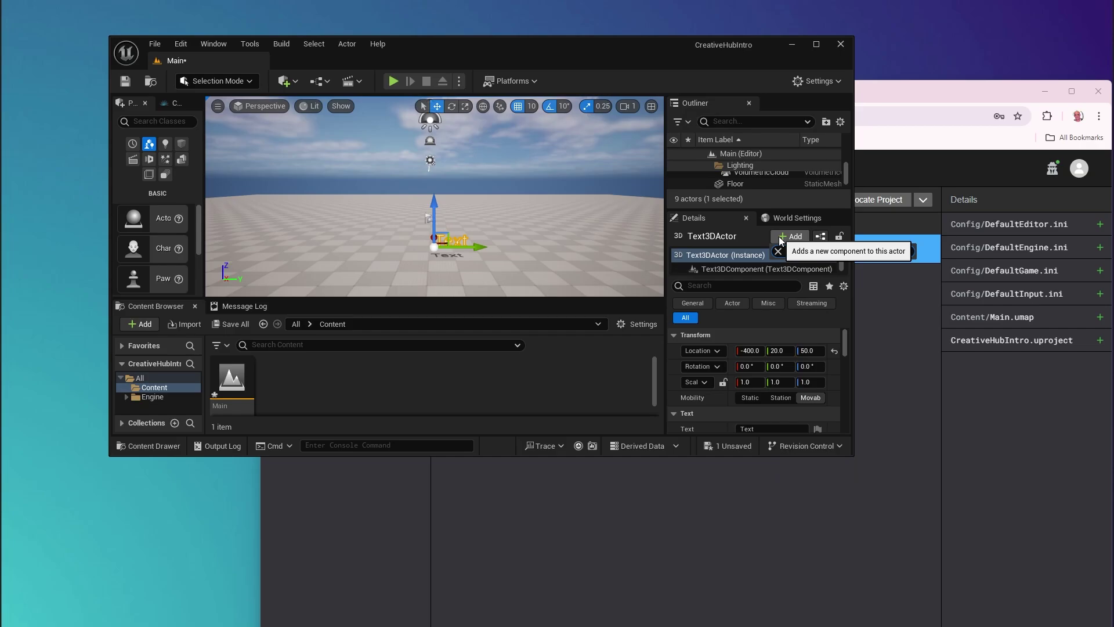
{"action": "key", "text": "BackSpace"}
{"action": "type", "text": "t"}
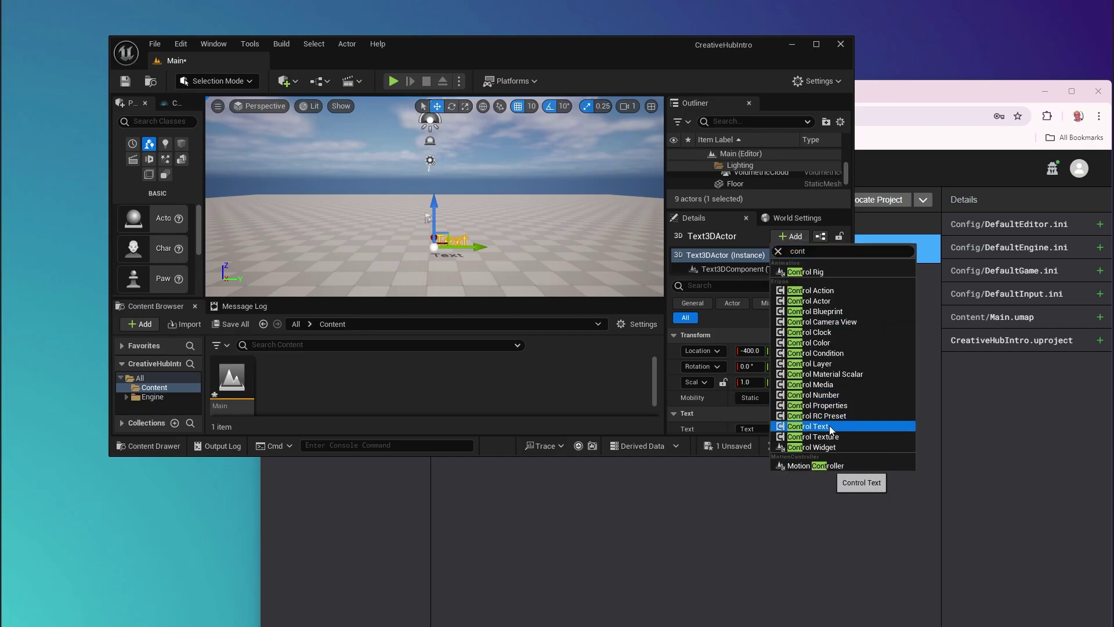
{"action": "left_click", "coordinate": [829, 426]}
Step: Create a new material asset named M_MyMaterial in Content
{"action": "right_click", "coordinate": [320, 382]}
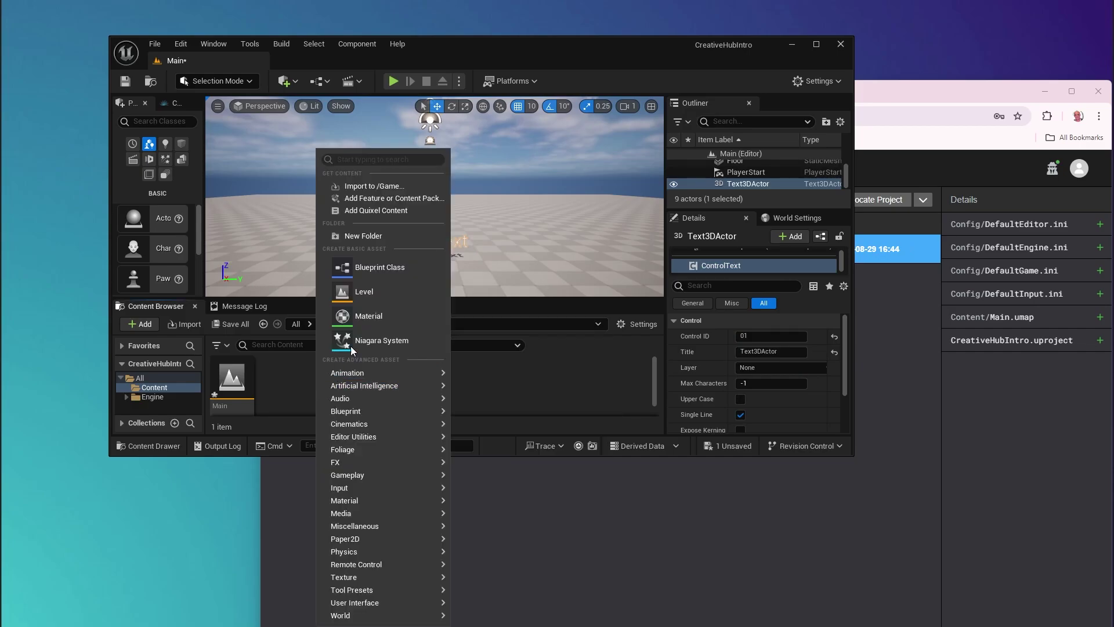
{"action": "left_click", "coordinate": [360, 311]}
{"action": "type", "text": "M"}
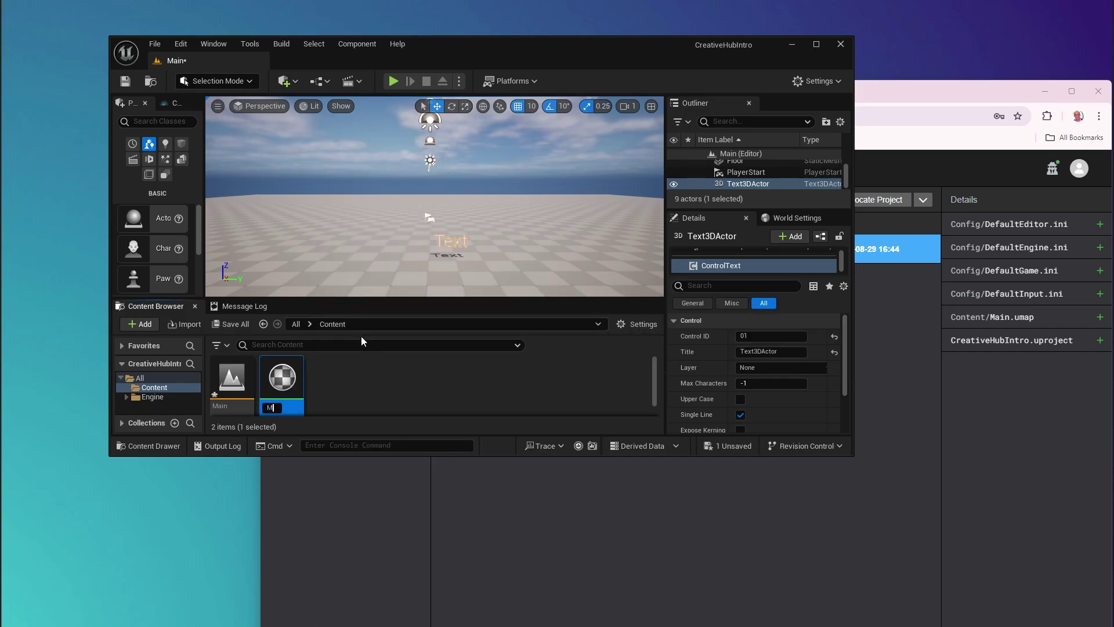
{"action": "type", "text": "_MyMaterial"}
{"action": "key", "text": "Return"}
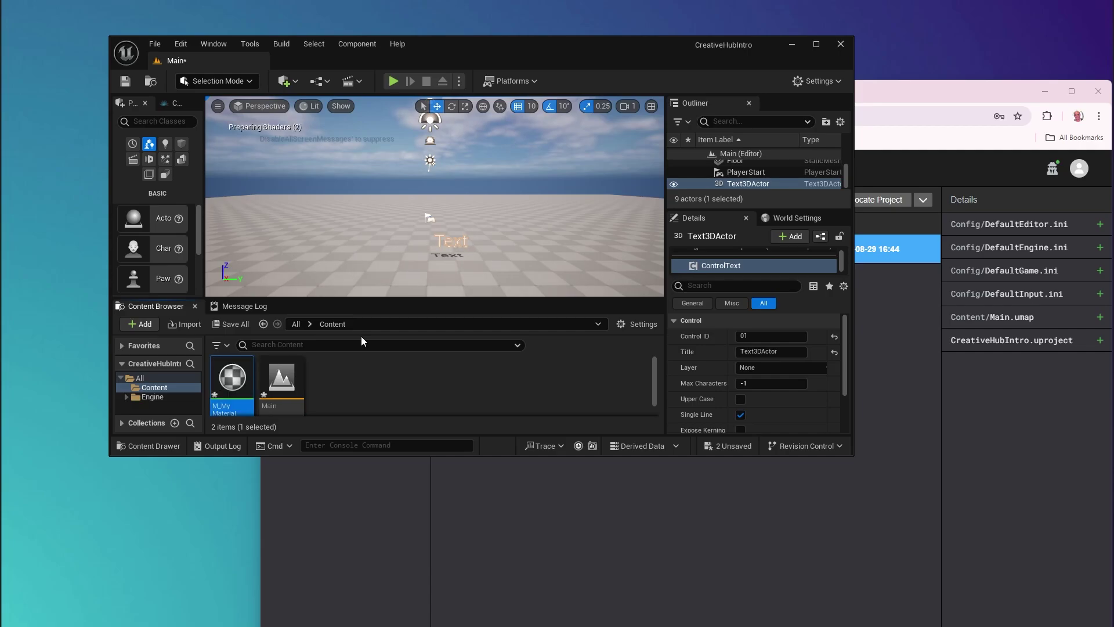
Step: In M_MyMaterial, connect a TextureSampleParameter2D node's RGB to Base Color and save
{"action": "left_click_drag", "start_coordinate": [233, 377], "coordinate": [468, 257]}
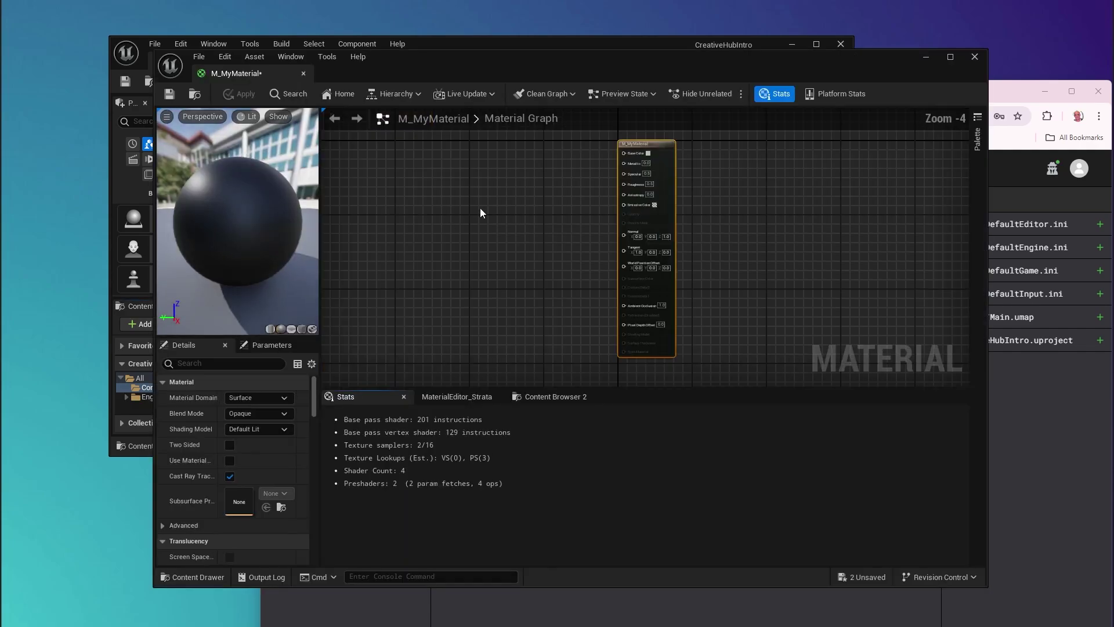
{"action": "right_click", "coordinate": [470, 195]}
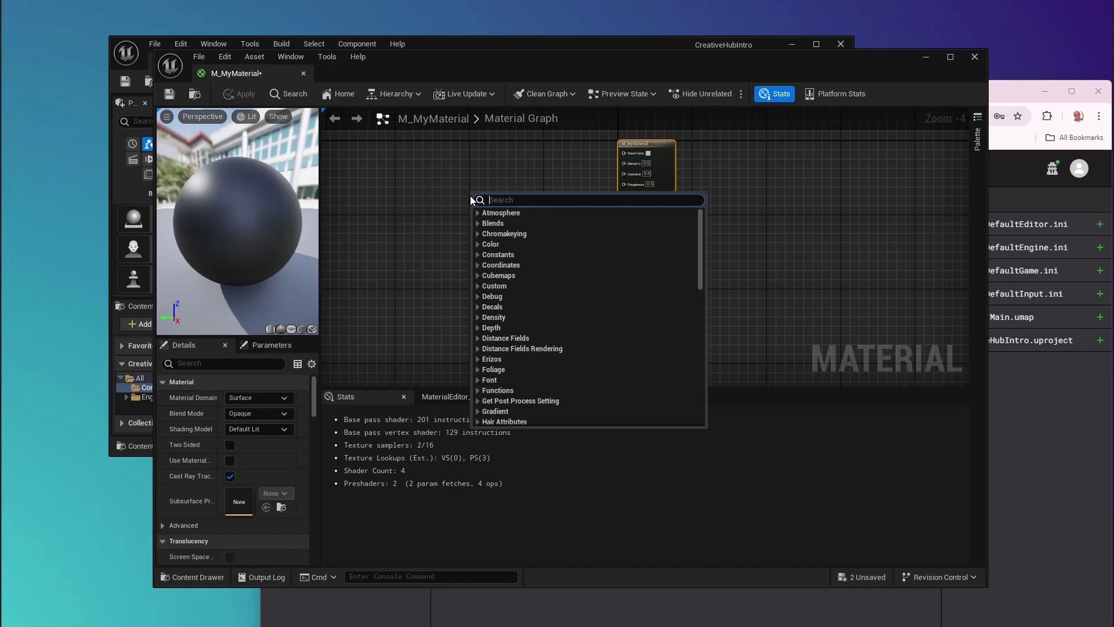
{"action": "type", "text": "texture"}
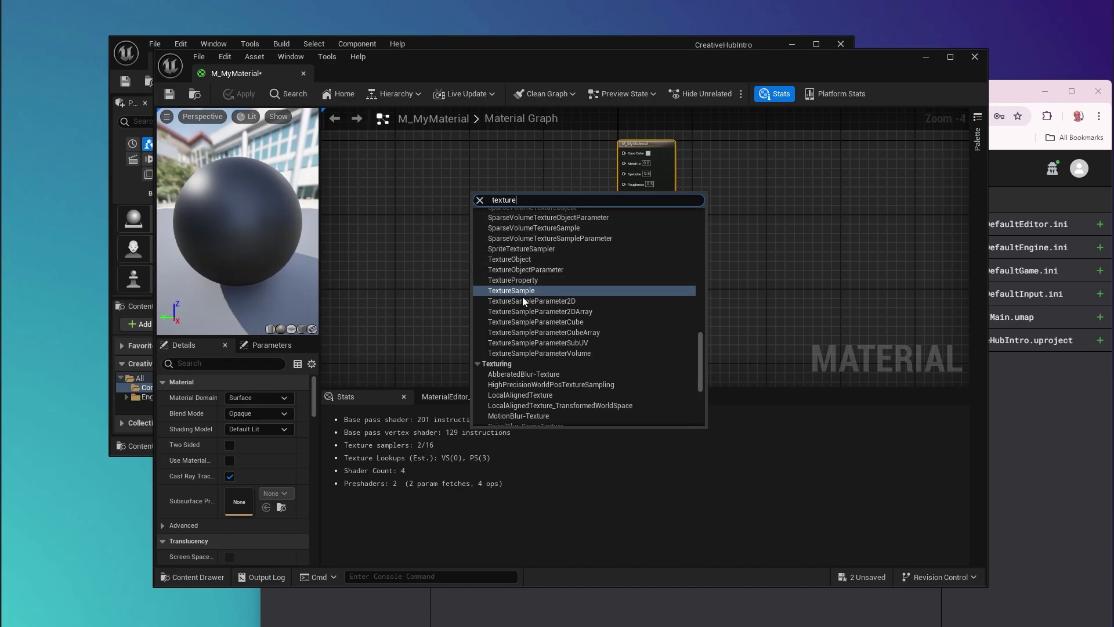
{"action": "left_click", "coordinate": [534, 301]}
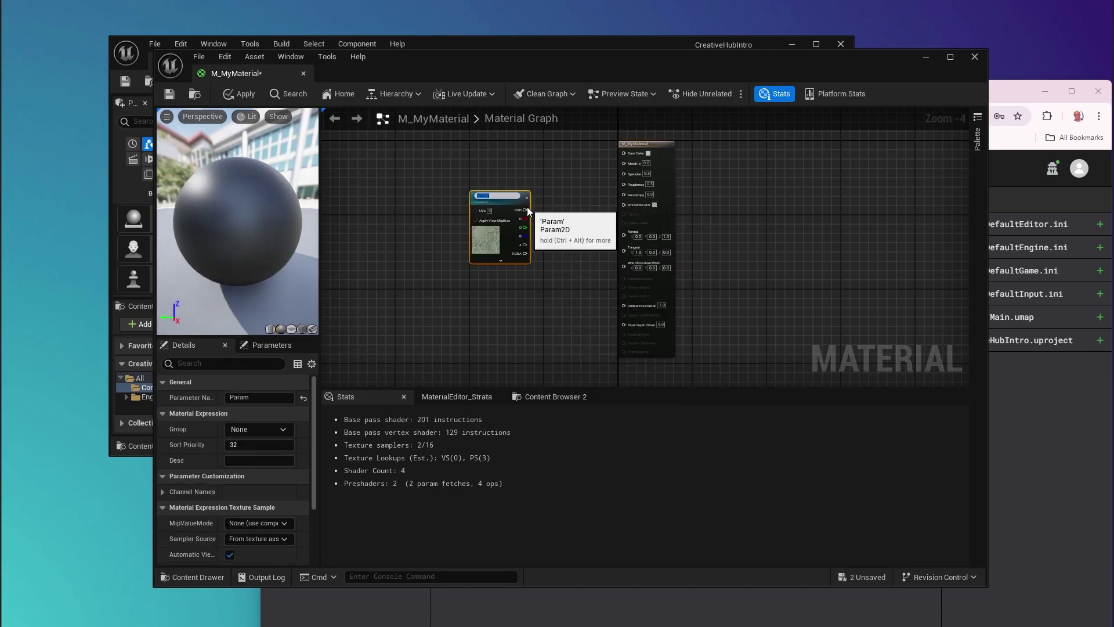
{"action": "left_click_drag", "start_coordinate": [526, 208], "coordinate": [625, 152]}
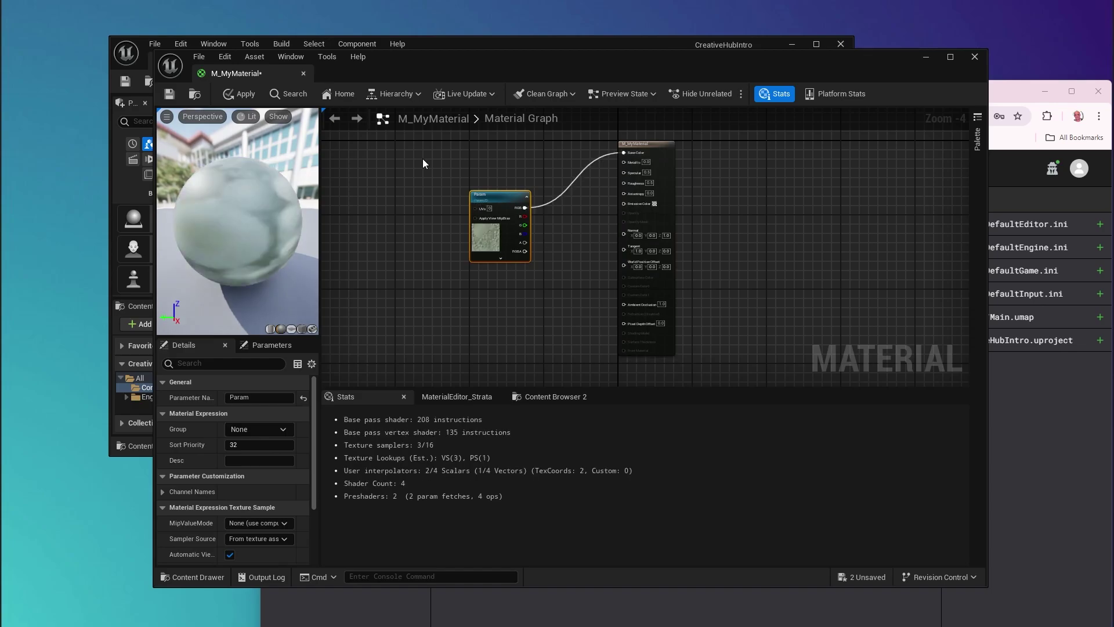
{"action": "left_click", "coordinate": [168, 93]}
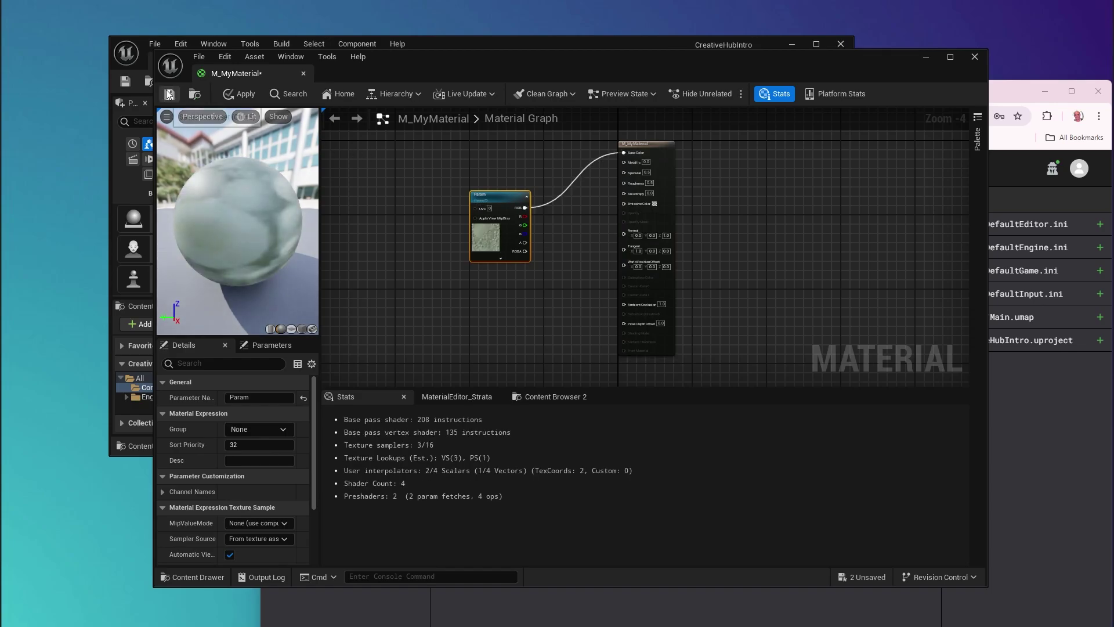
{"action": "left_click", "coordinate": [304, 73]}
Step: Save all unsaved levels and assets with File > Save All
{"action": "left_click", "coordinate": [155, 44]}
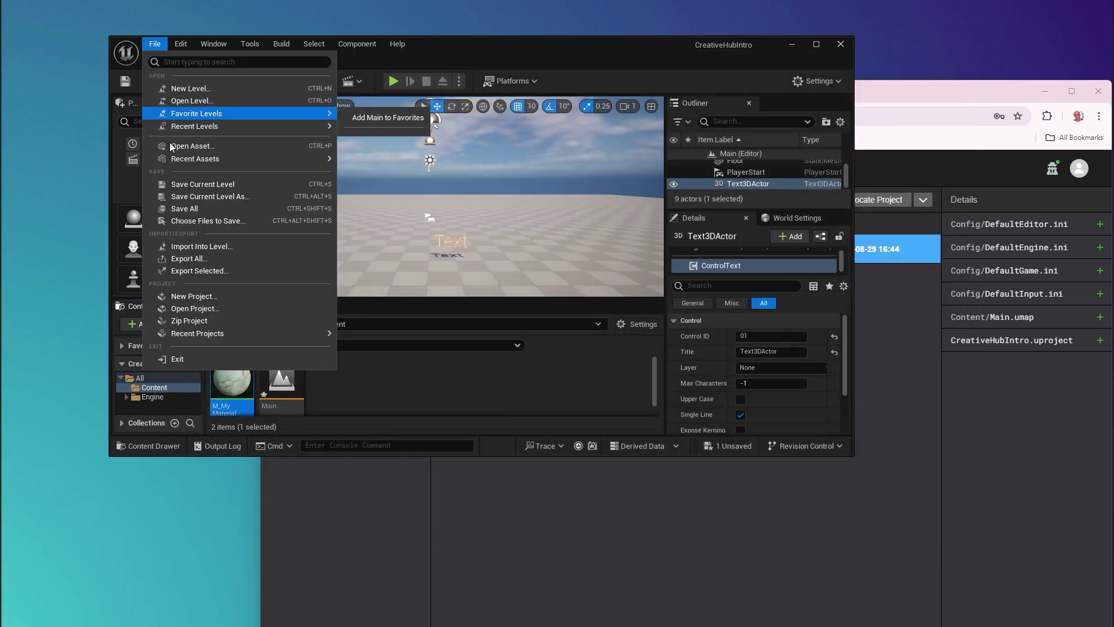
{"action": "left_click", "coordinate": [190, 214]}
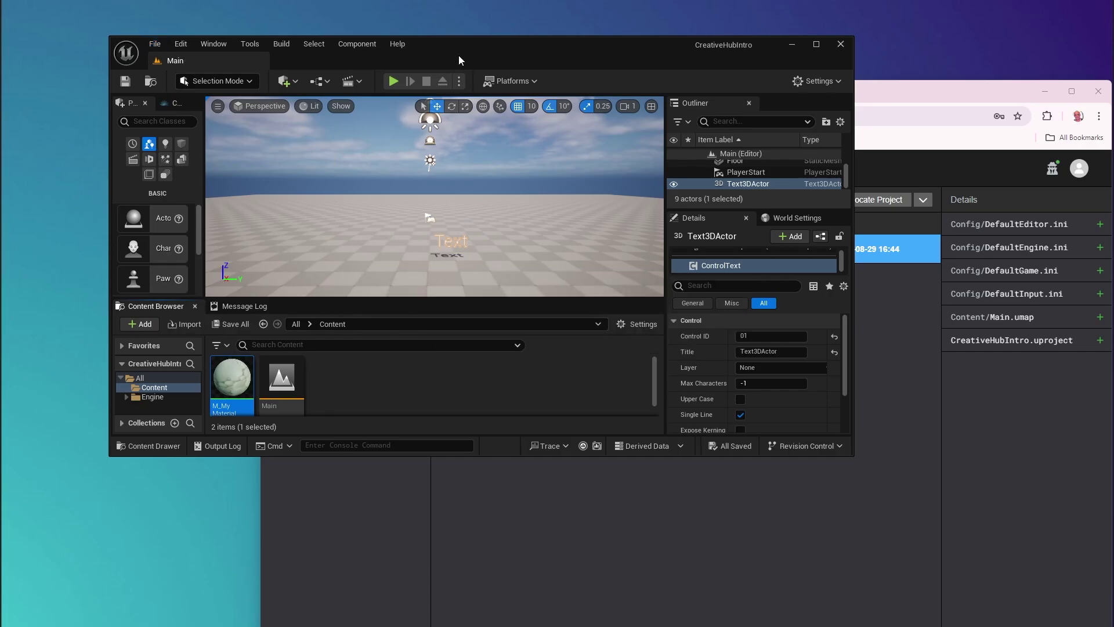
{"action": "left_click_drag", "start_coordinate": [459, 54], "coordinate": [462, 74]}
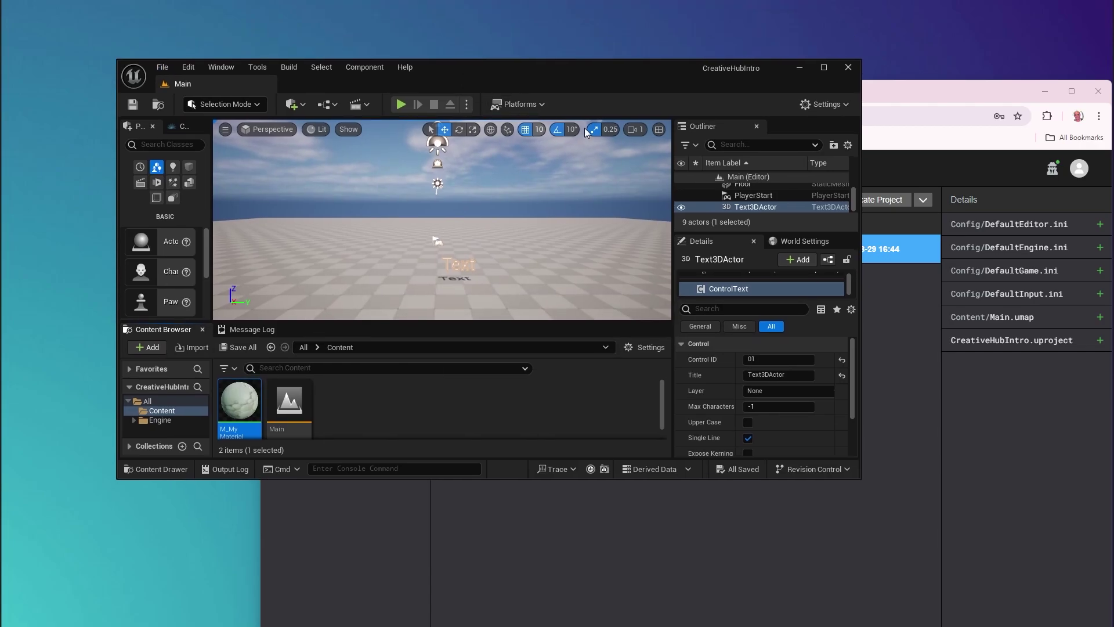
{"action": "left_click", "coordinate": [893, 91]}
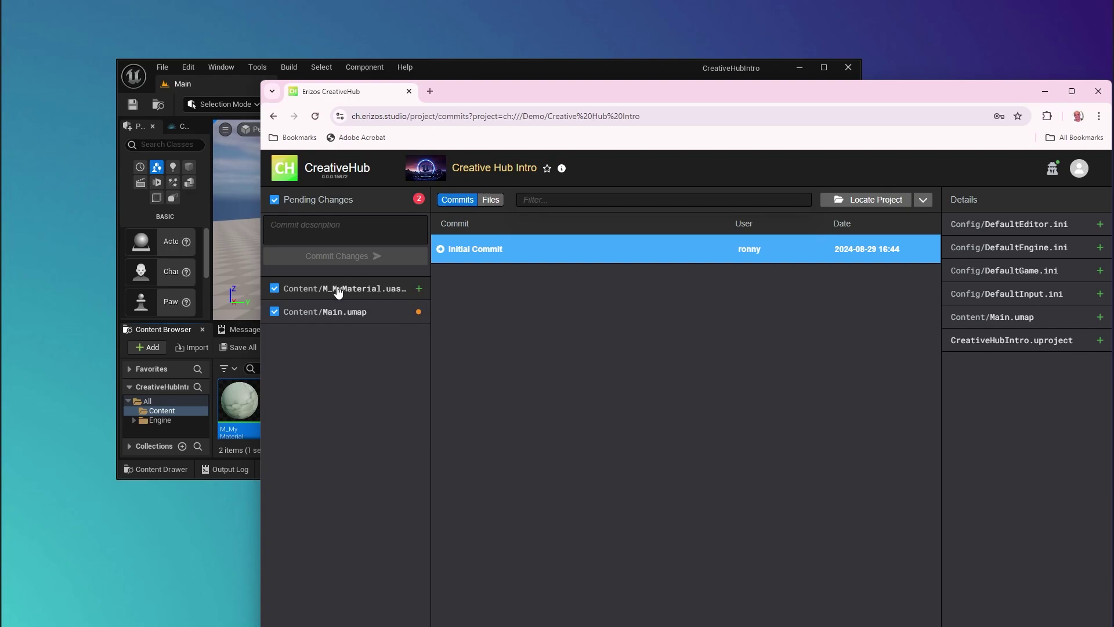
Step: Type the commit description 'Added a text and materia' for the two pending changes
{"action": "left_click", "coordinate": [308, 235]}
{"action": "type", "text": "Added"}
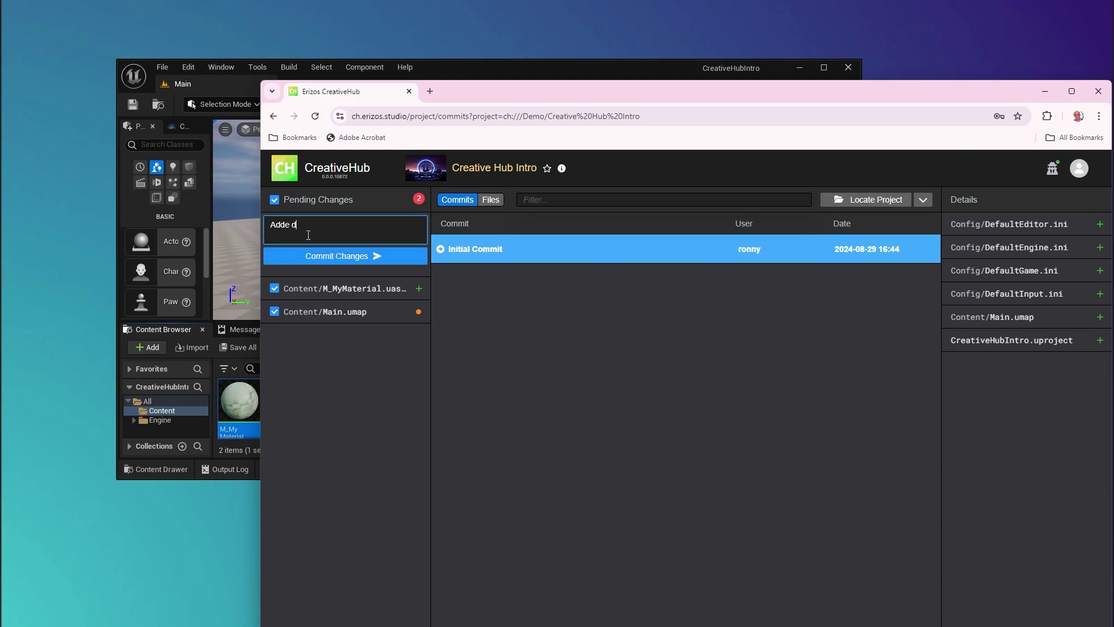
{"action": "type", "text": " a text and material"}
Step: Connect Unreal to revision control with CreativeHub selected as the provider and accept the settings
{"action": "left_click", "coordinate": [500, 71]}
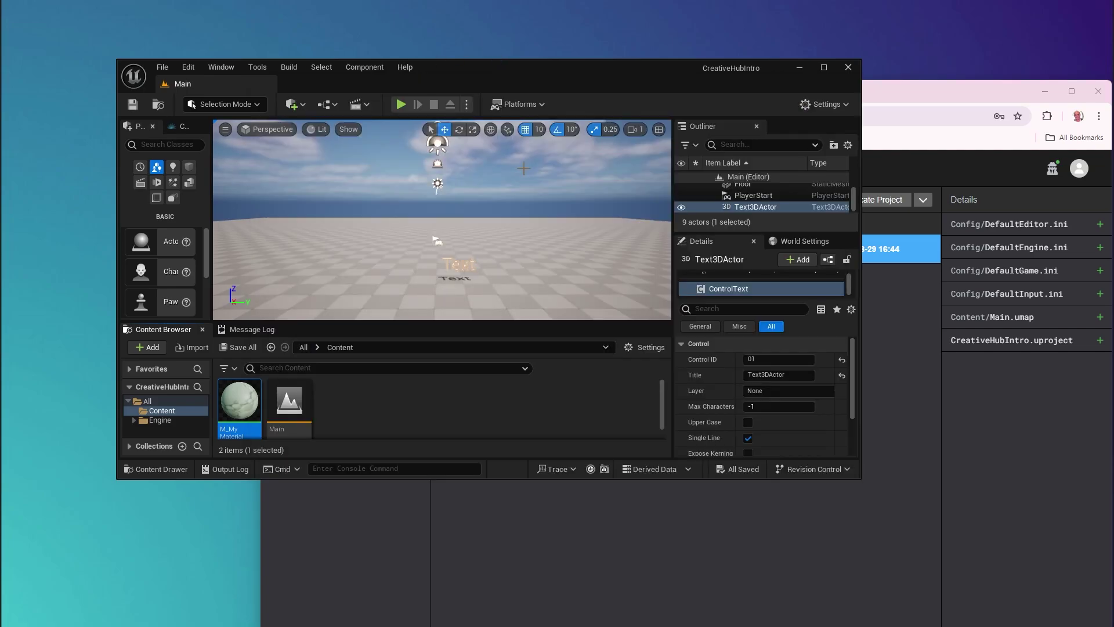
{"action": "left_click", "coordinate": [830, 472]}
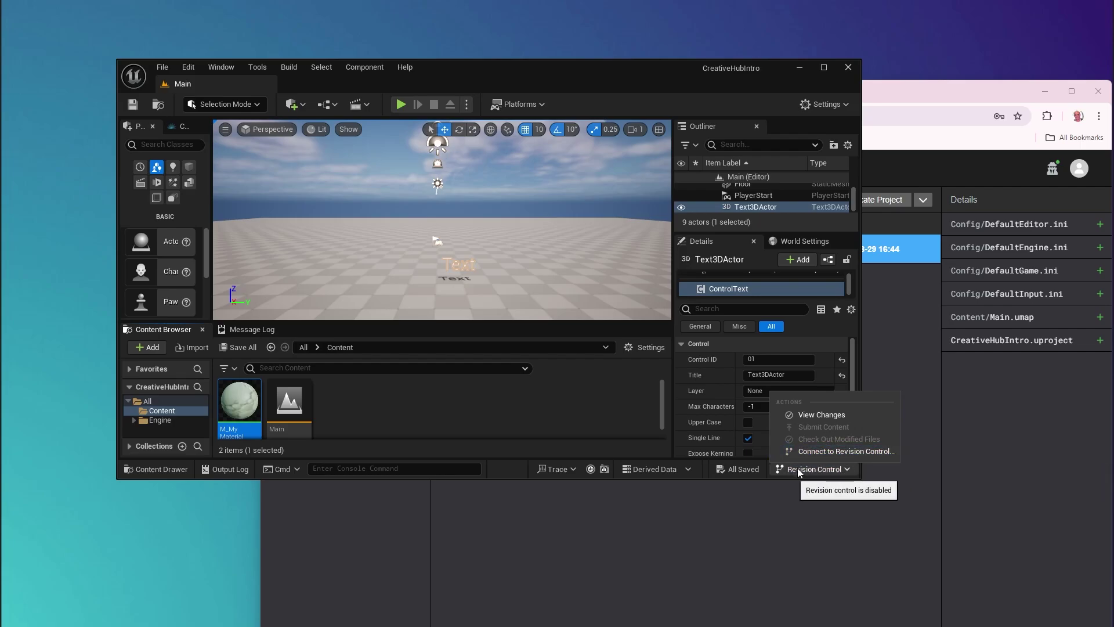
{"action": "left_click", "coordinate": [825, 452]}
{"action": "left_click", "coordinate": [593, 293]}
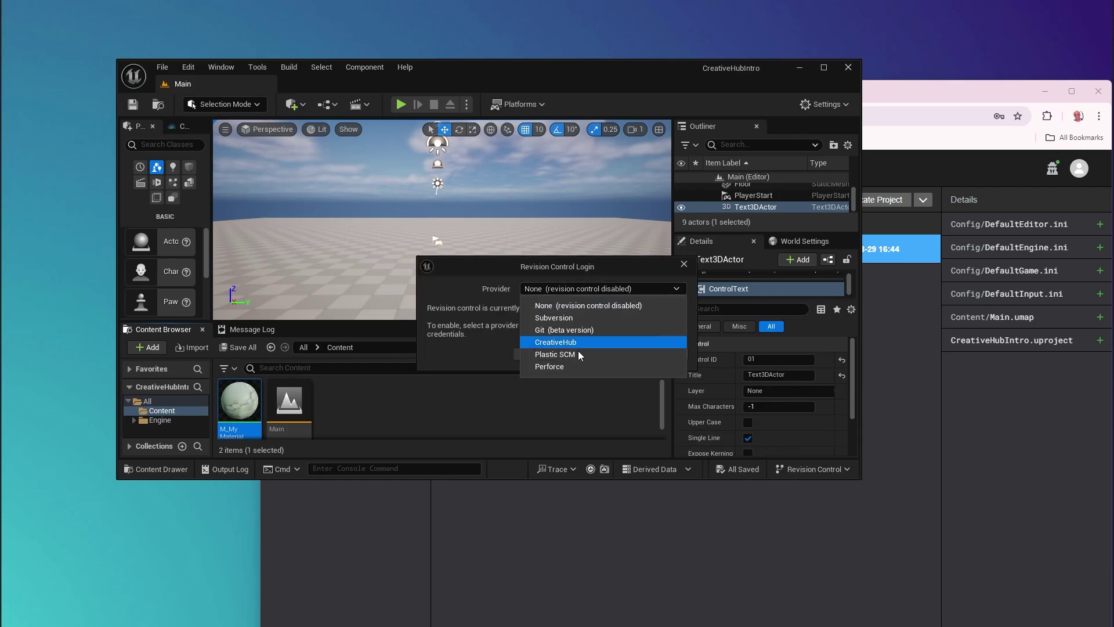
{"action": "left_click", "coordinate": [563, 344]}
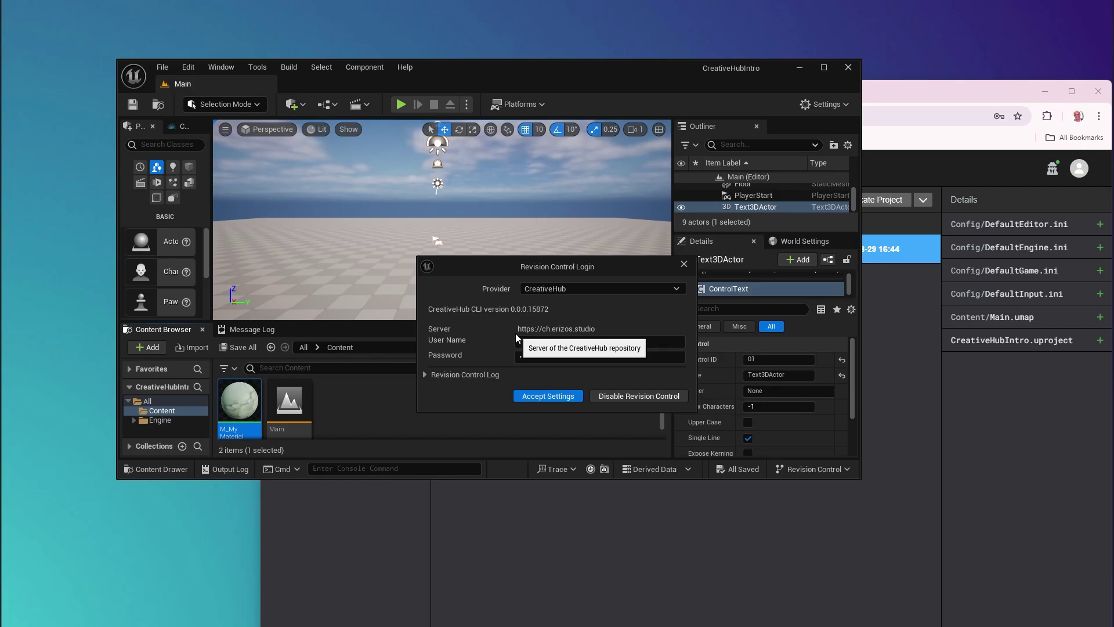
{"action": "left_click", "coordinate": [554, 396]}
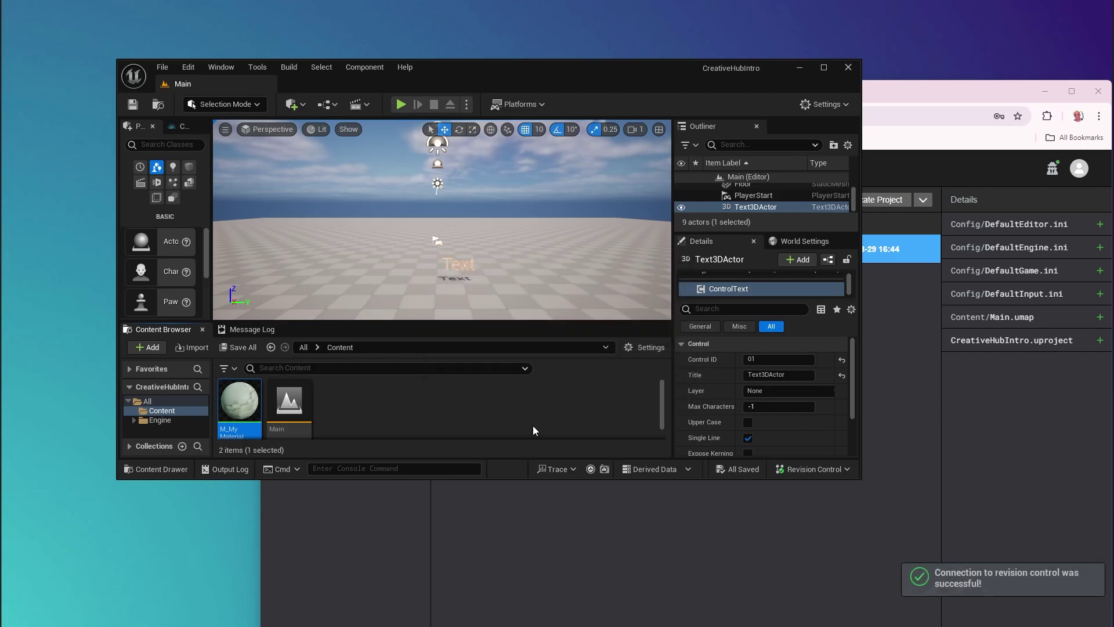
Step: Submit M_MyMaterial and Main with the changelist description 'Added Tet and Material'
{"action": "left_click", "coordinate": [815, 470]}
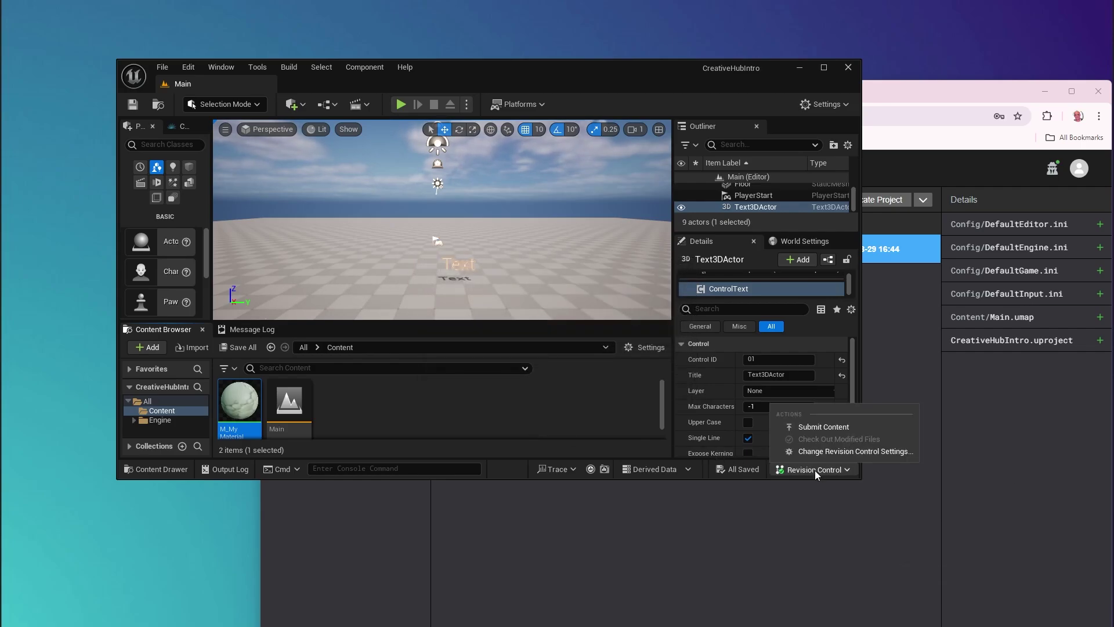
{"action": "left_click", "coordinate": [802, 427]}
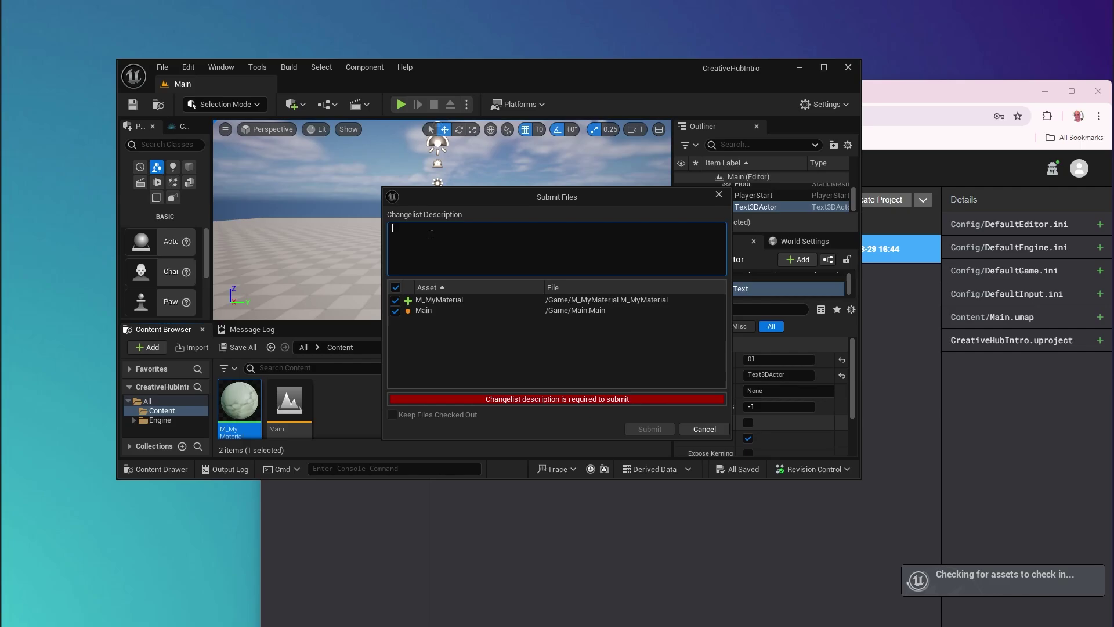
{"action": "left_click", "coordinate": [430, 235]}
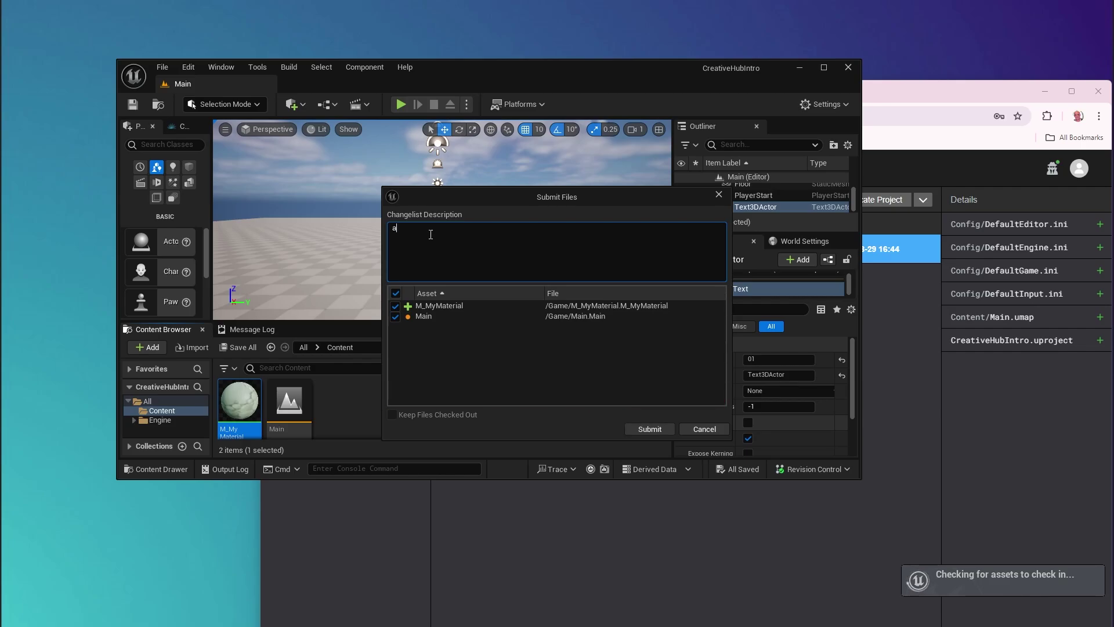
{"action": "type", "text": "asd"}
{"action": "key", "text": "BackSpace"}
{"action": "key", "text": "BackSpace"}
{"action": "key", "text": "BackSpace"}
{"action": "type", "text": "Added Tet and Mater"}
{"action": "left_click", "coordinate": [649, 428]}
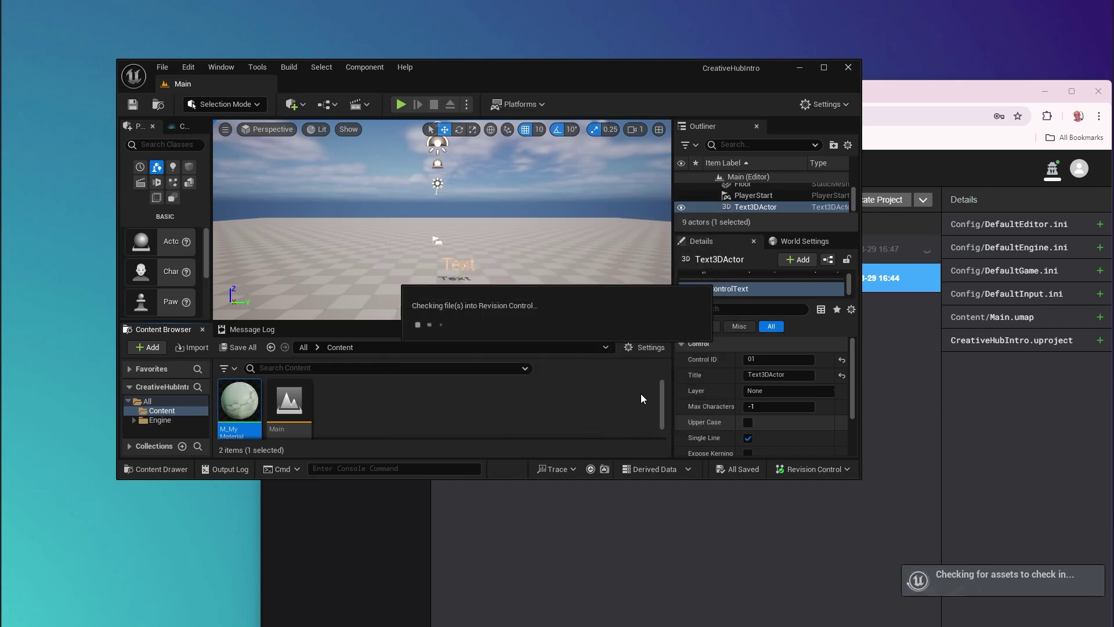
Step: Check the latest commit's files, then switch the project to the Initial Commit revision
{"action": "left_click", "coordinate": [896, 93]}
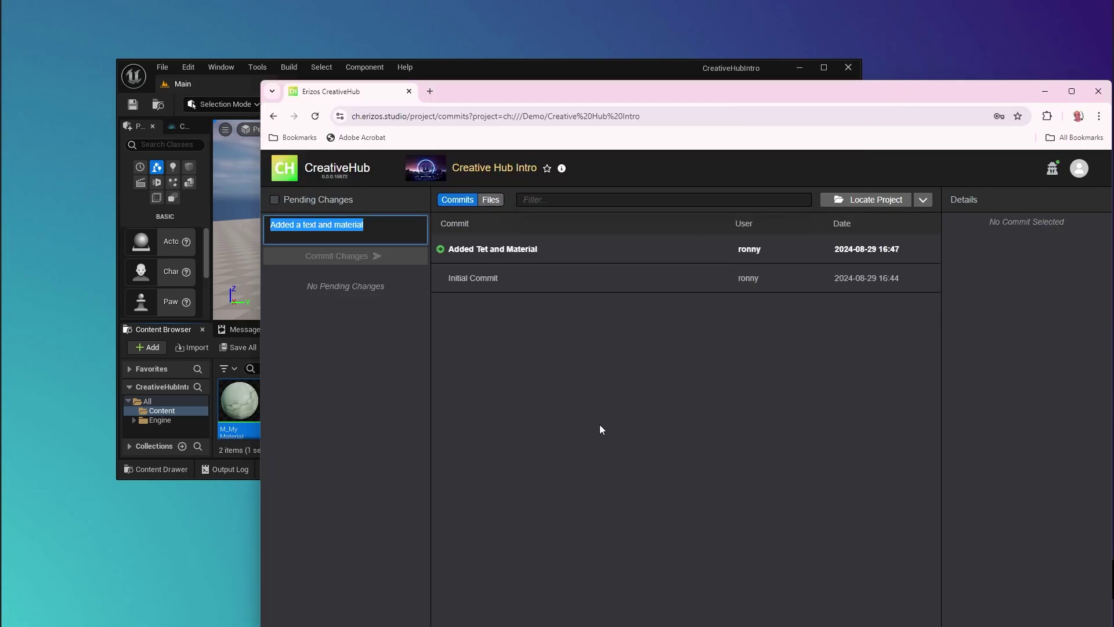
{"action": "left_click", "coordinate": [502, 258]}
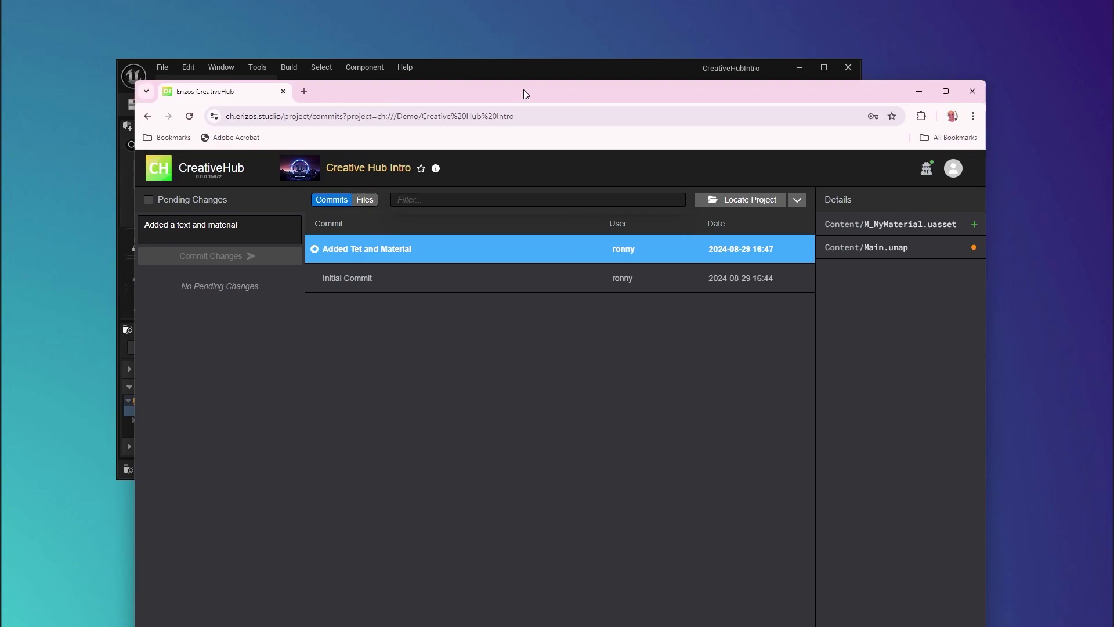
{"action": "left_click_drag", "start_coordinate": [521, 89], "coordinate": [418, 85]}
{"action": "left_click", "coordinate": [458, 281]}
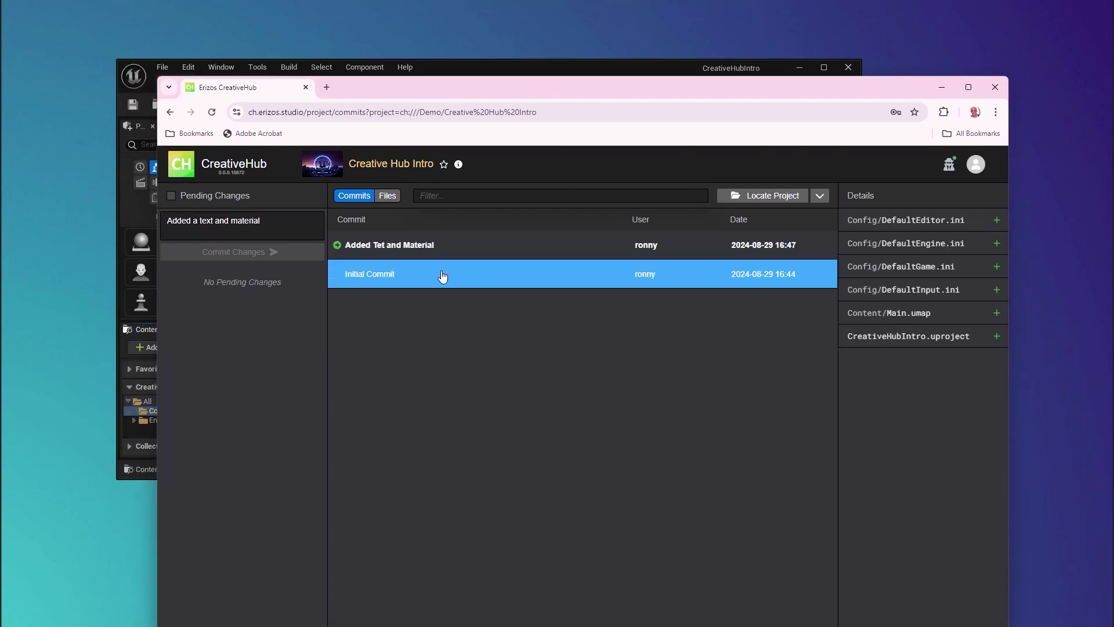
{"action": "double_click", "coordinate": [442, 276]}
{"action": "left_click", "coordinate": [660, 428]}
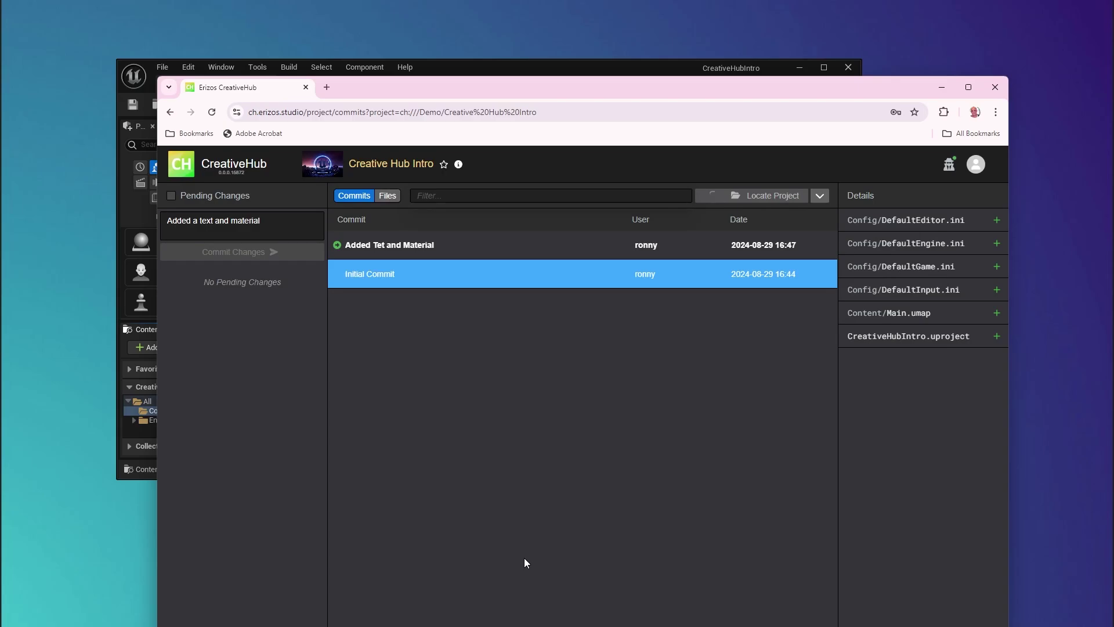
{"action": "left_click", "coordinate": [497, 70]}
{"action": "left_click_drag", "start_coordinate": [497, 70], "coordinate": [431, 62]}
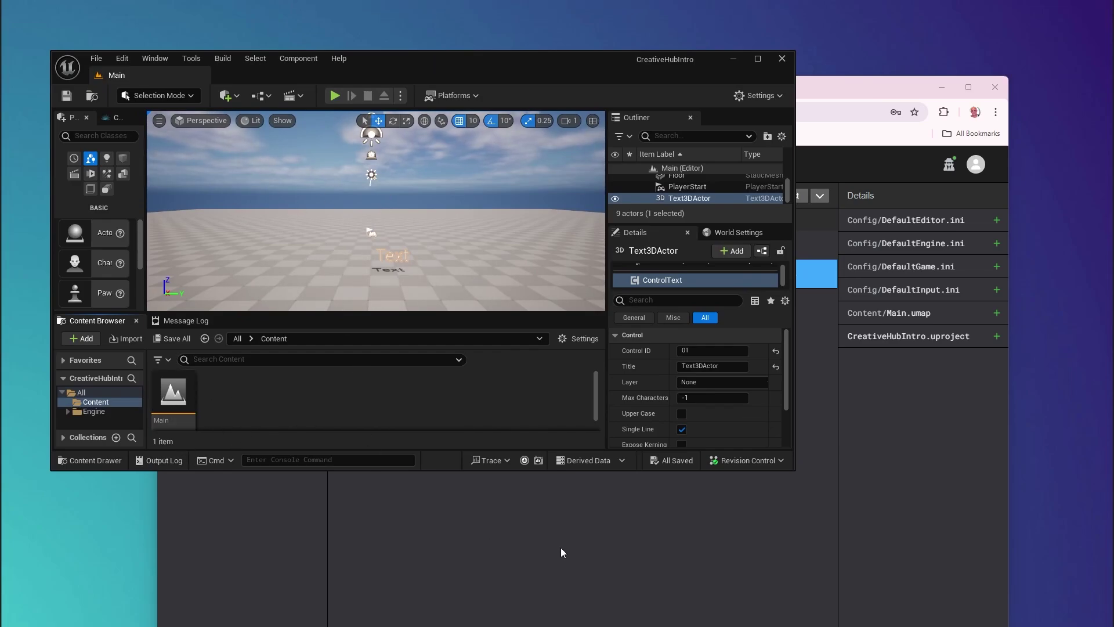
Step: Select the 'Added Tet and Material' commit and sync the project forward to it
{"action": "left_click", "coordinate": [537, 532]}
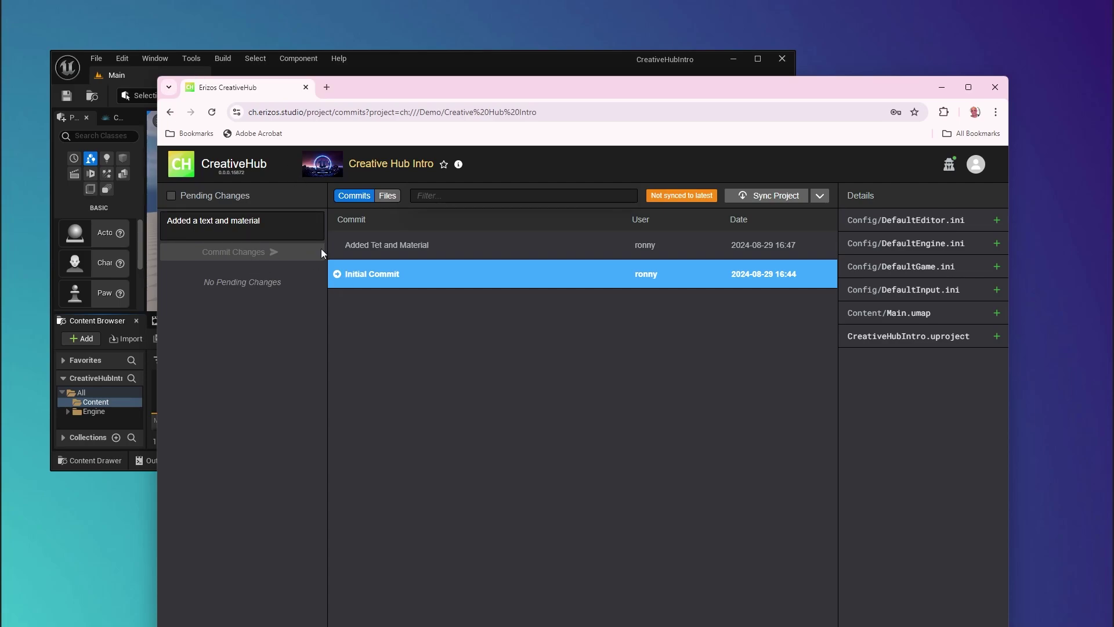
{"action": "left_click", "coordinate": [462, 249]}
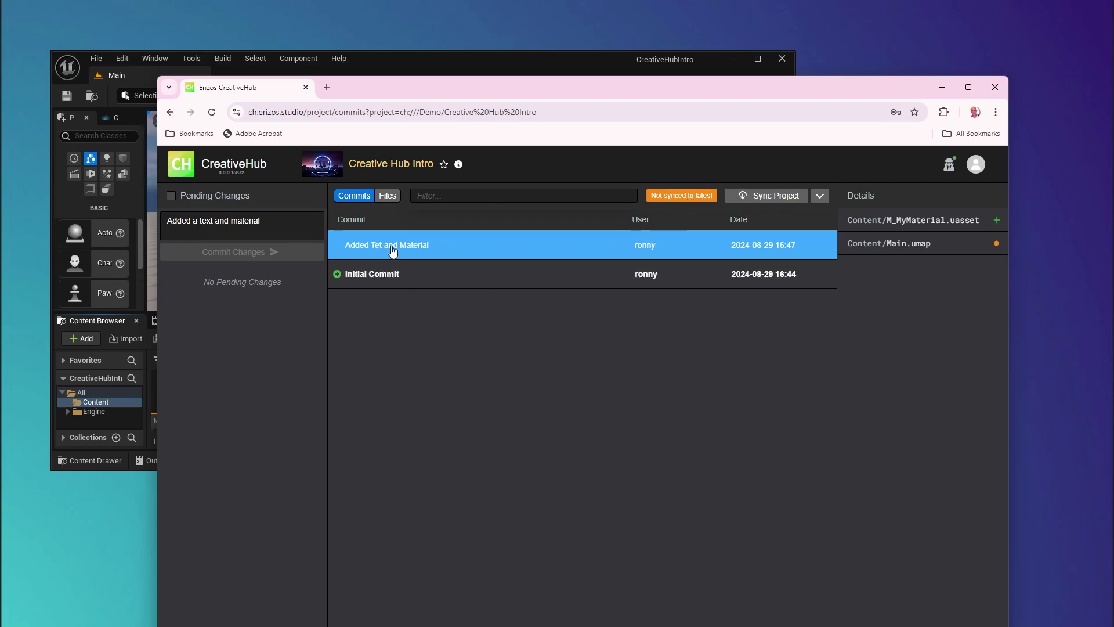
{"action": "left_click", "coordinate": [777, 200]}
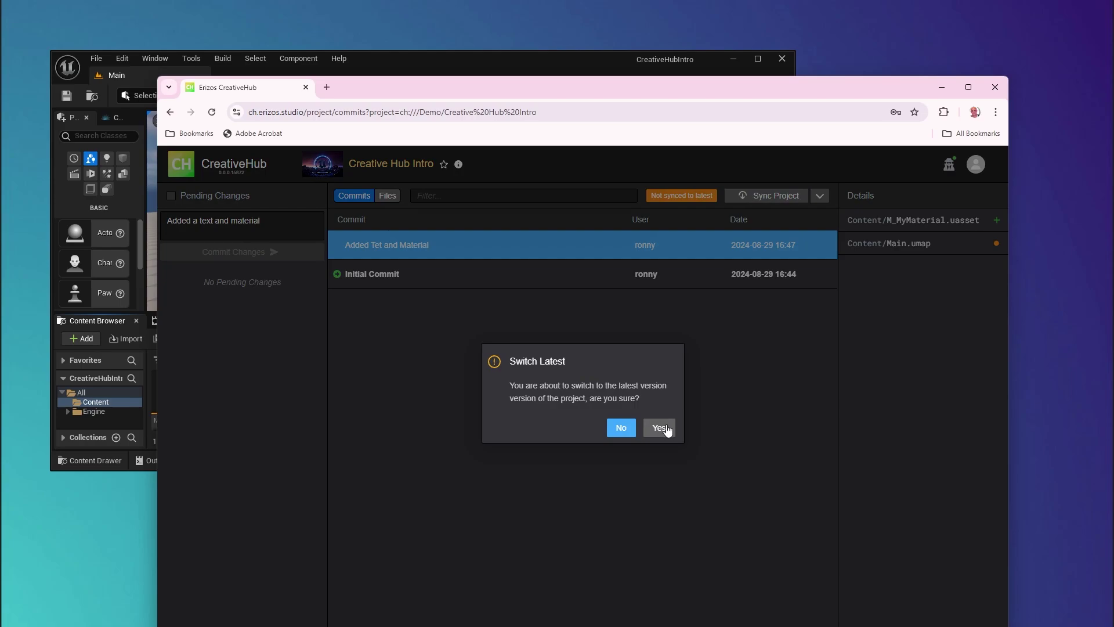
{"action": "left_click", "coordinate": [659, 427]}
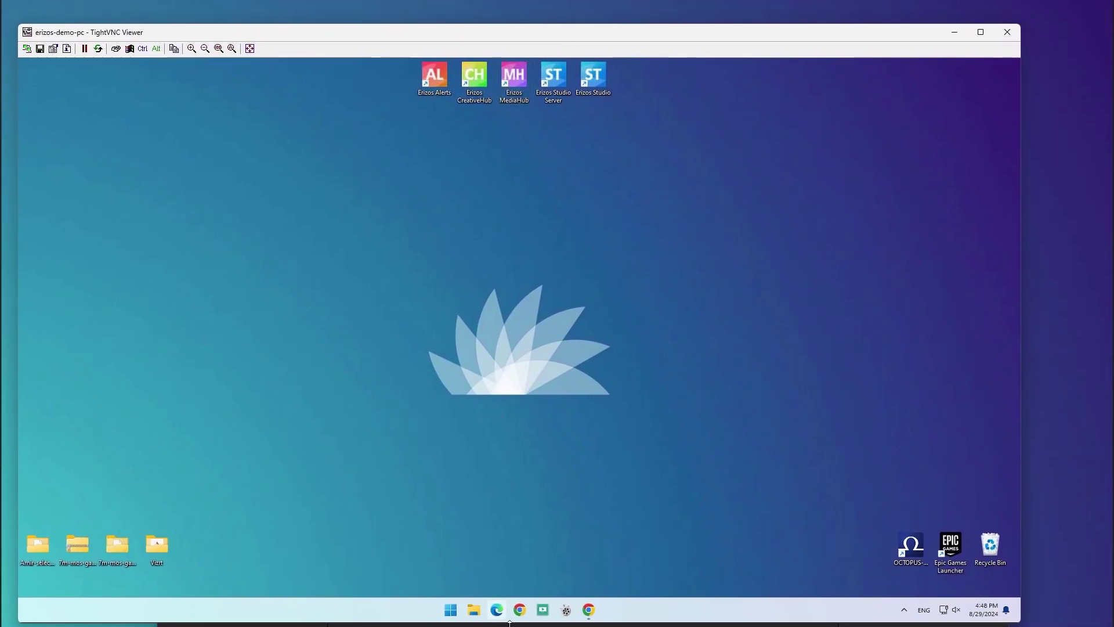
Step: Bring up CreativeHub on the second machine and sign out of the current account
{"action": "left_click", "coordinate": [588, 609]}
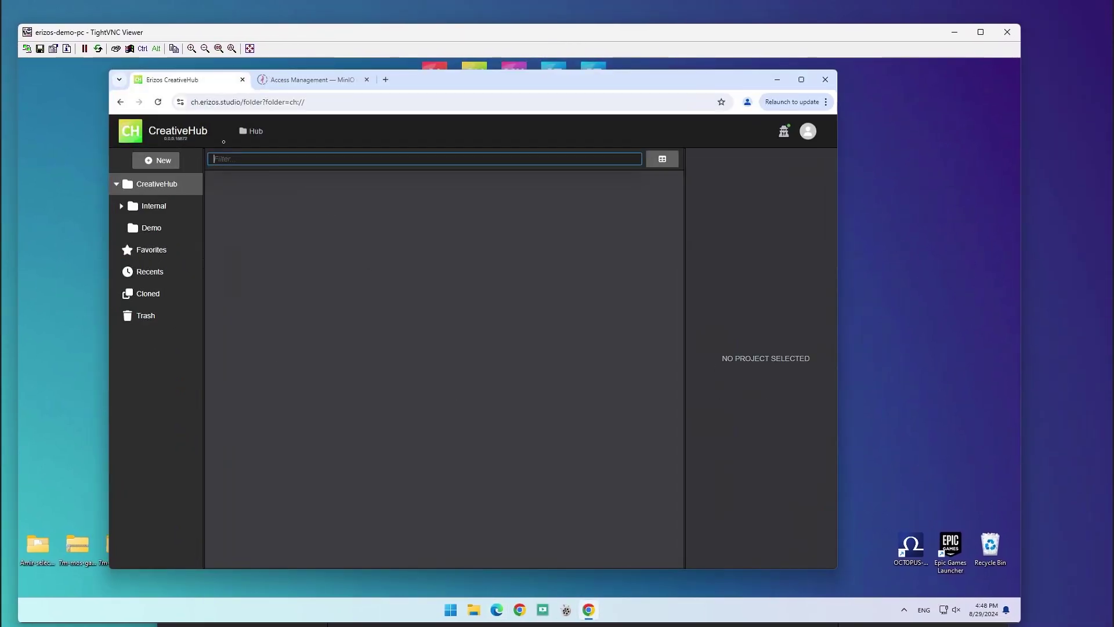
{"action": "left_click", "coordinate": [808, 131]}
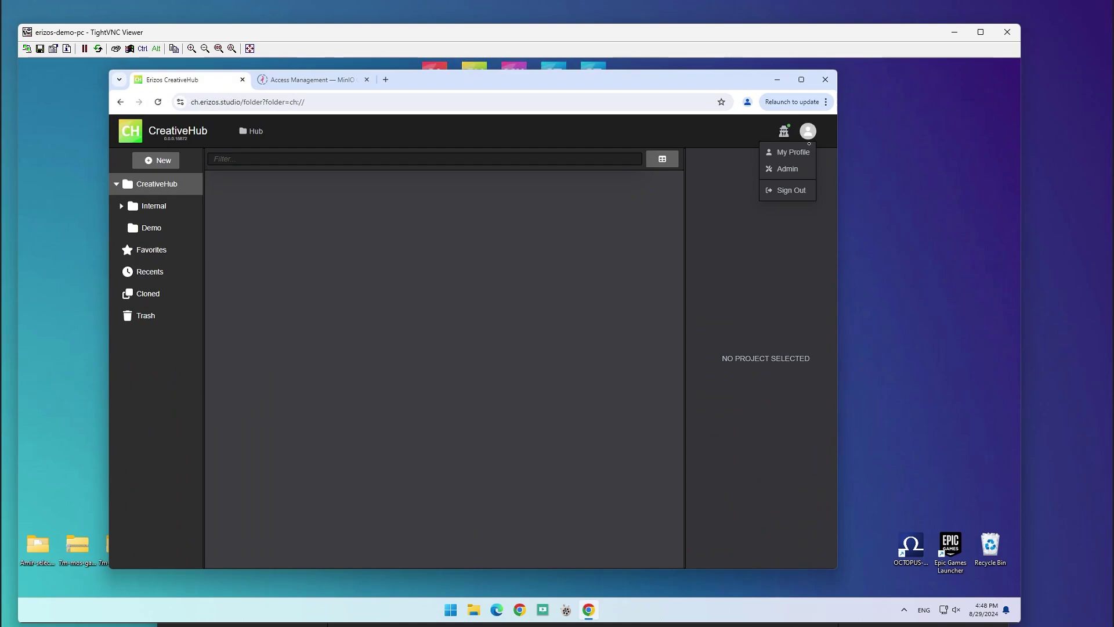
{"action": "left_click", "coordinate": [790, 190]}
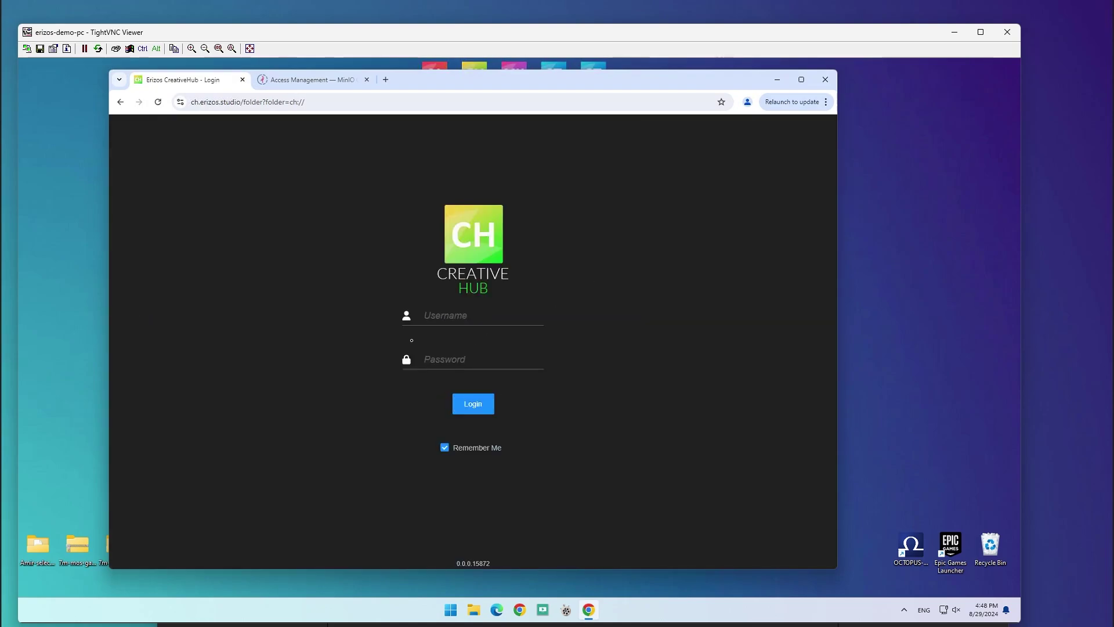
Step: Log back in under a second user account with its username and password
{"action": "type", "text": "mike"}
{"action": "key", "text": "Tab"}
{"action": "type", "text": "***"}
{"action": "left_click", "coordinate": [473, 403]}
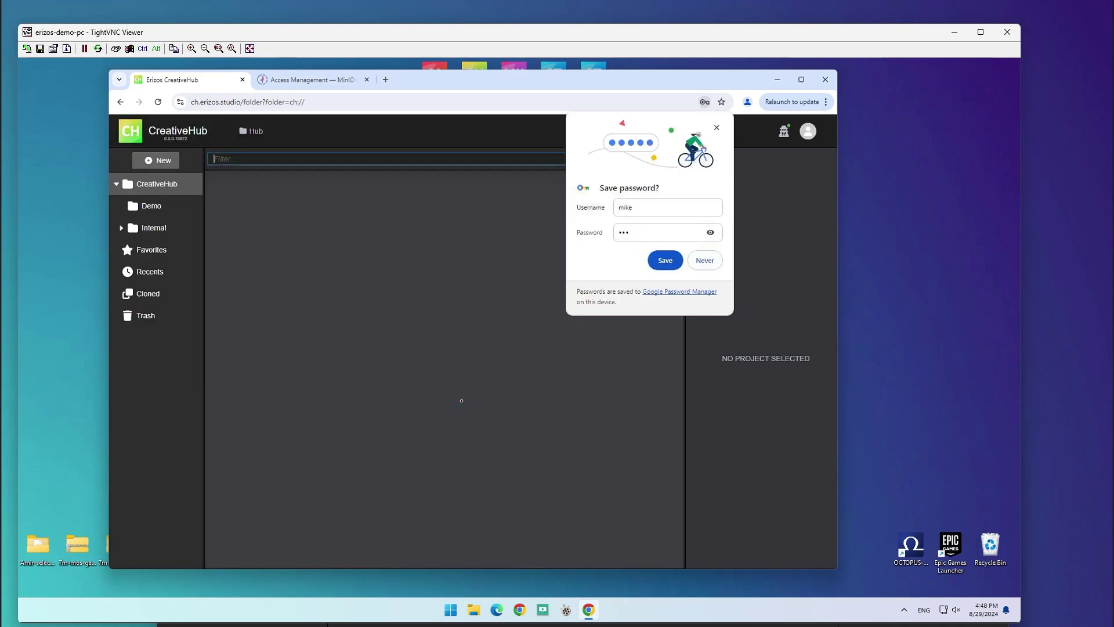
Step: Dismiss the save-password prompt and start cloning Creative Hub Intro from the Demo folder
{"action": "left_click", "coordinate": [717, 127]}
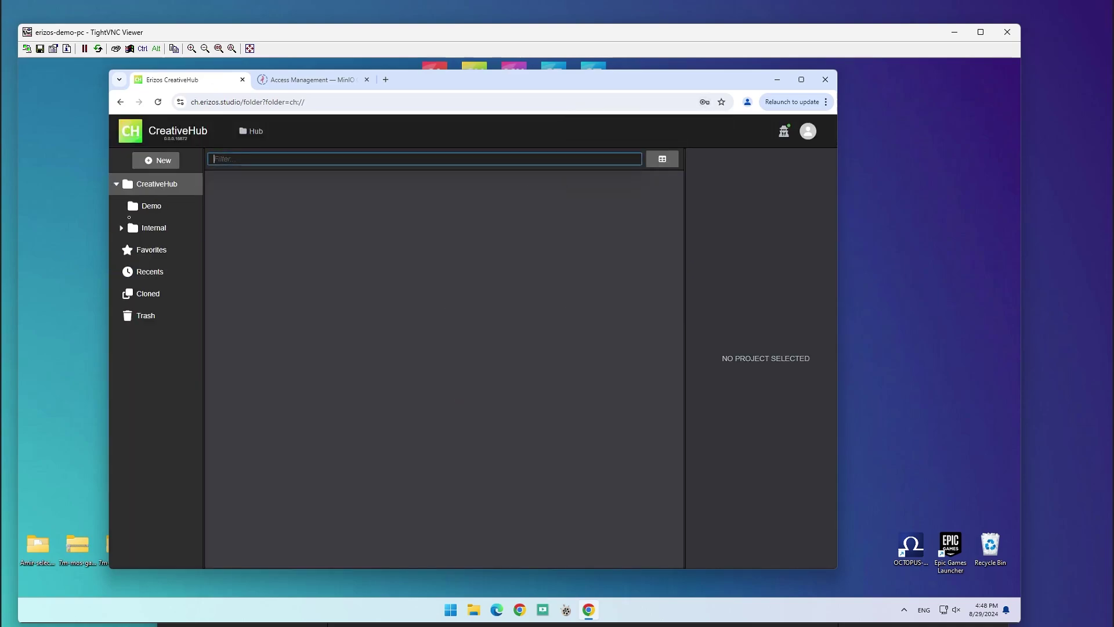
{"action": "left_click", "coordinate": [173, 208]}
{"action": "left_click", "coordinate": [296, 195]}
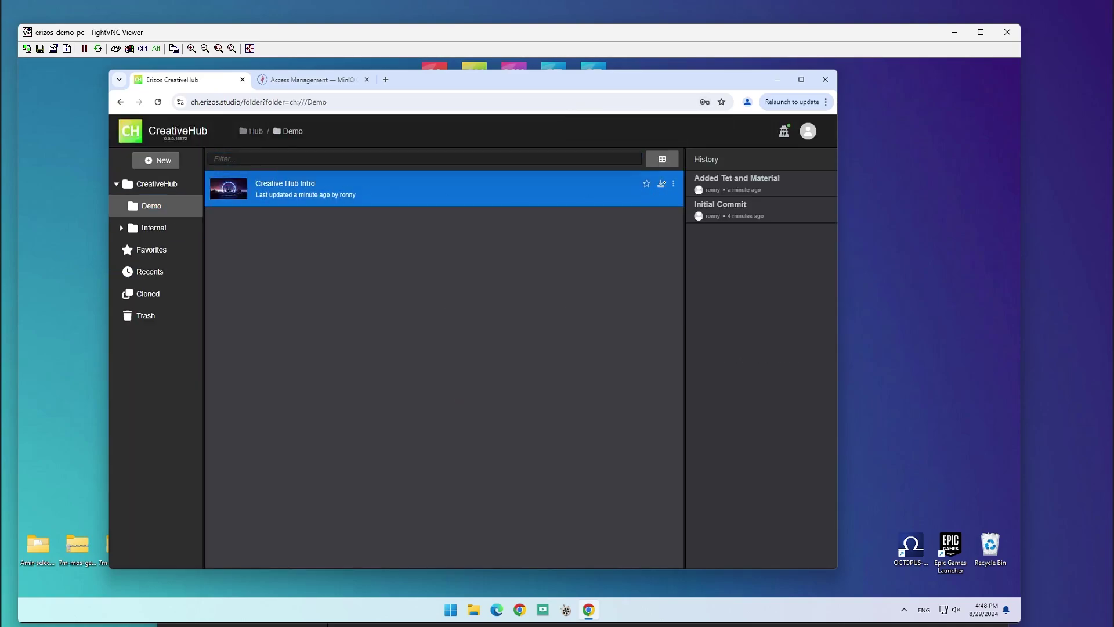
{"action": "left_click", "coordinate": [662, 183]}
Step: Clone the project into D:\Unreal\Projects and close the finished clone dialog
{"action": "left_click", "coordinate": [538, 342]}
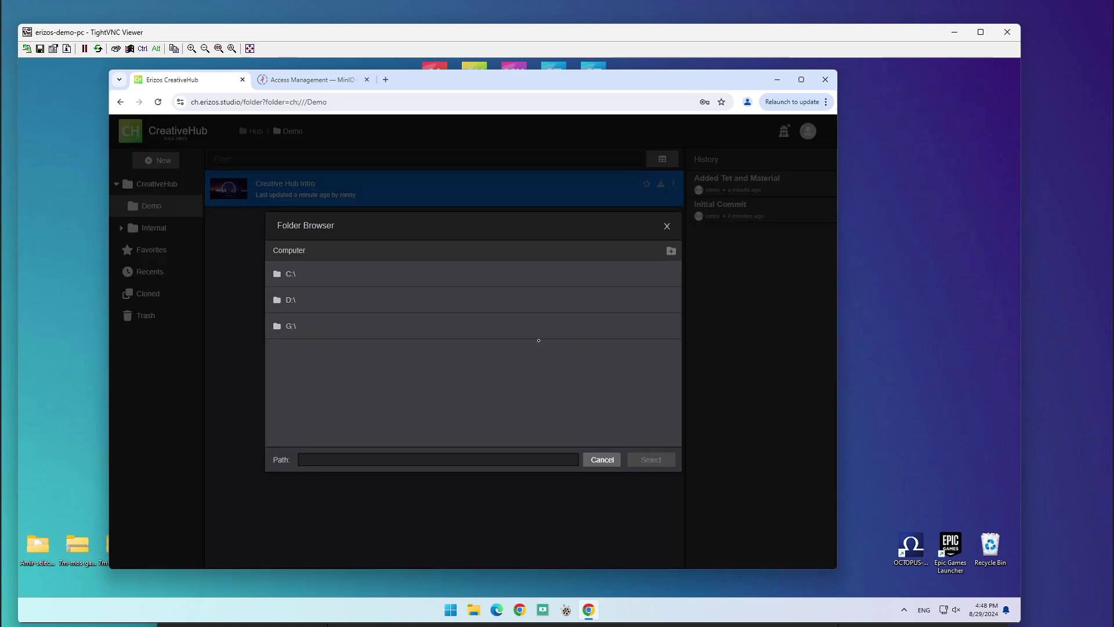
{"action": "left_click", "coordinate": [312, 304]}
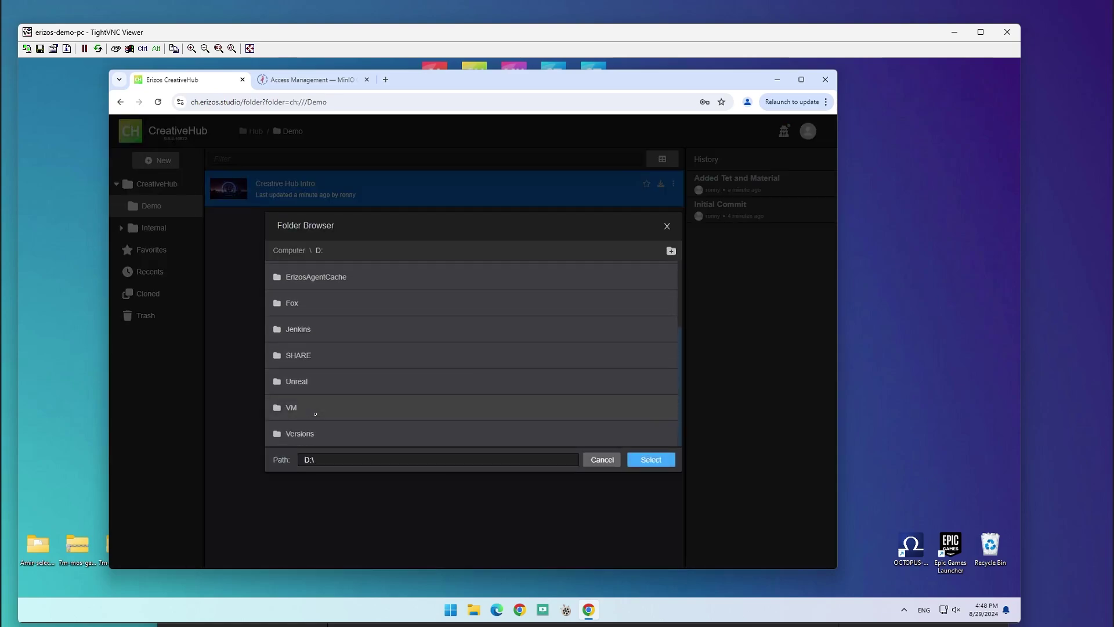
{"action": "left_click", "coordinate": [314, 381]}
{"action": "left_click", "coordinate": [325, 299]}
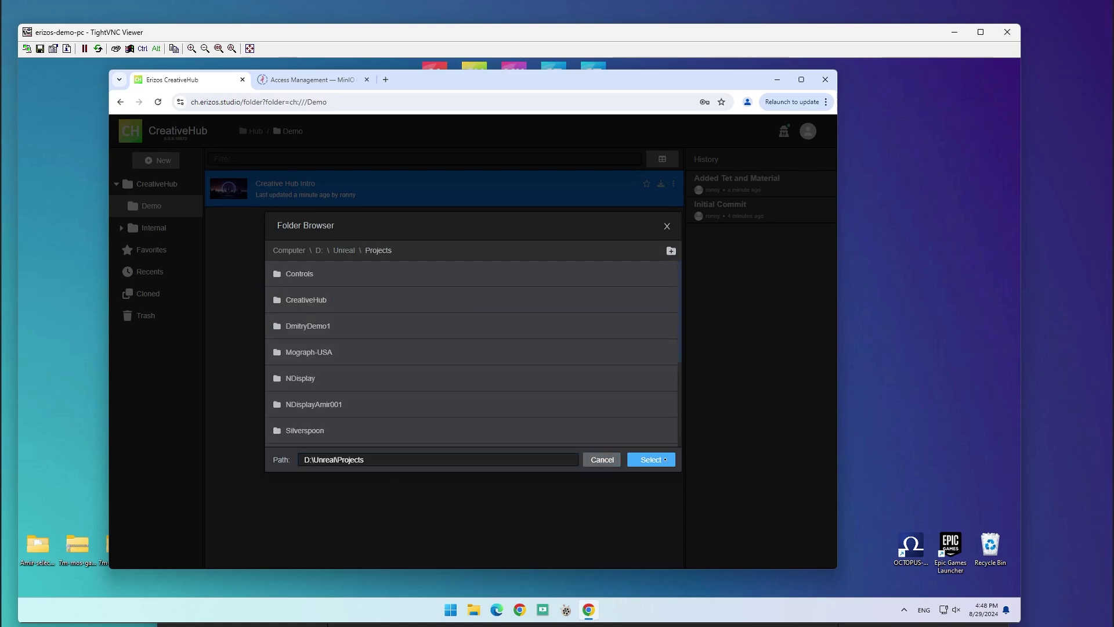
{"action": "left_click", "coordinate": [602, 459]}
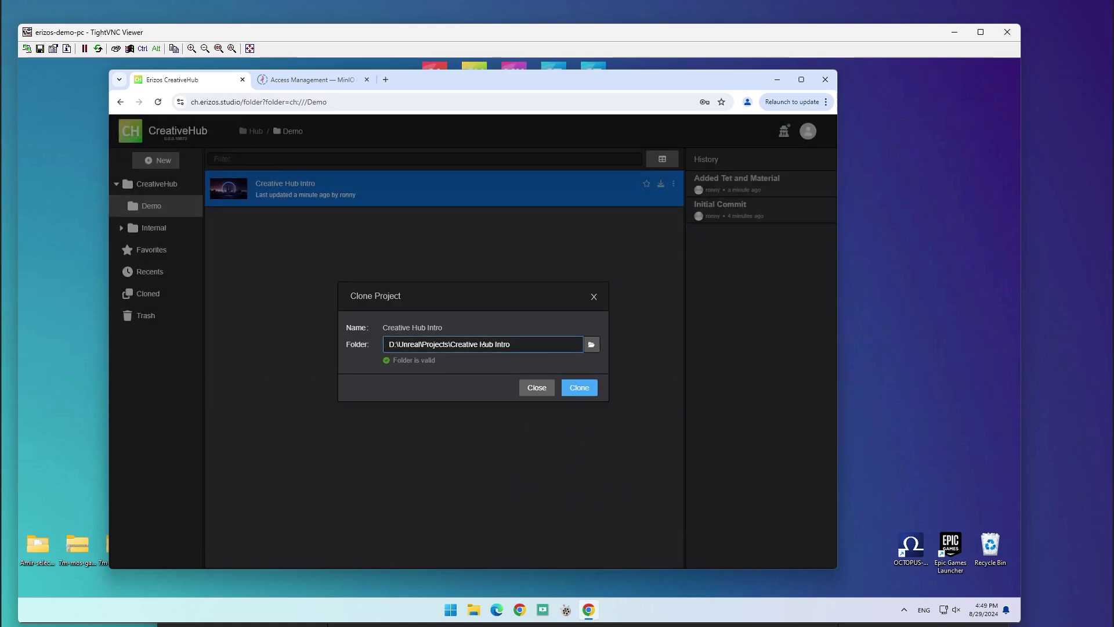
{"action": "left_click", "coordinate": [578, 387]}
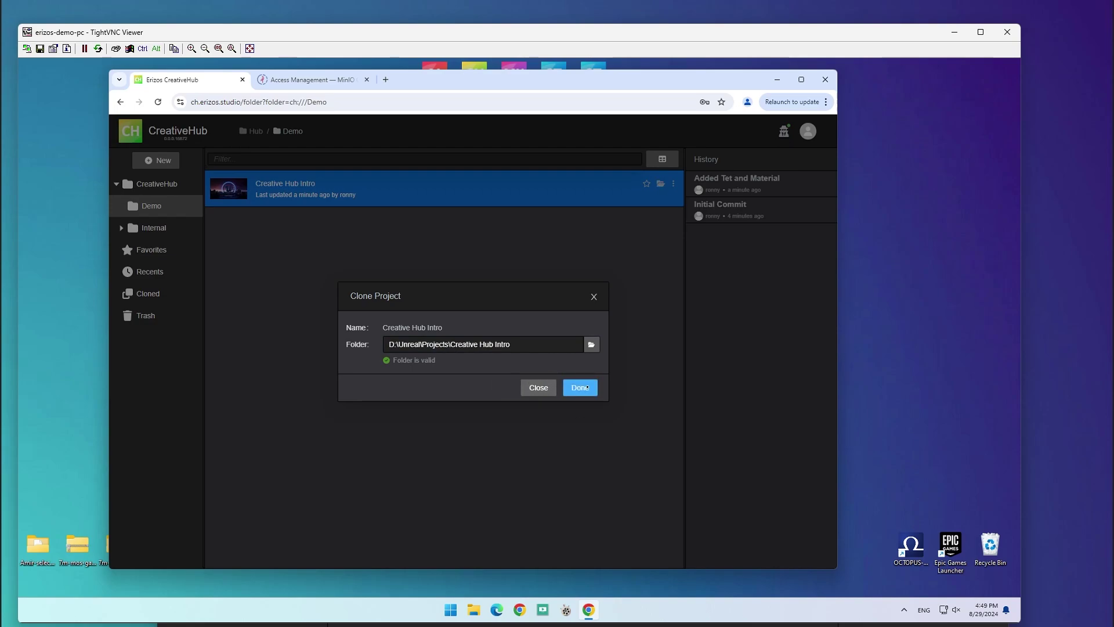
{"action": "left_click", "coordinate": [580, 388]}
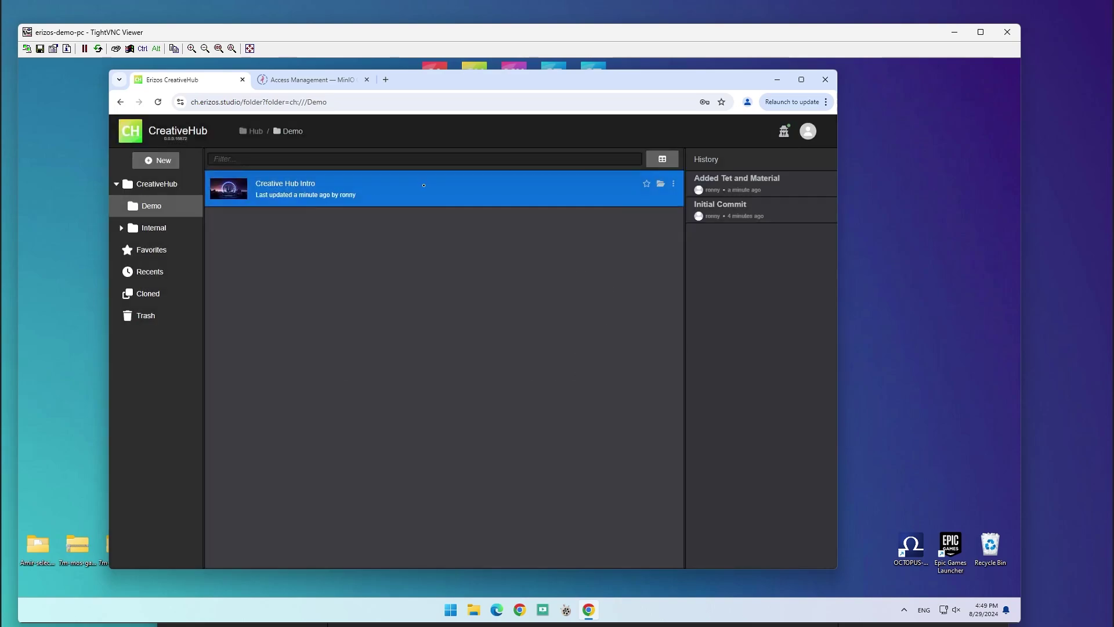
Step: Inspect the cloned folder's CreativeHubIntro.uproject on disk, then close the MinIO access management tab
{"action": "left_click", "coordinate": [660, 183]}
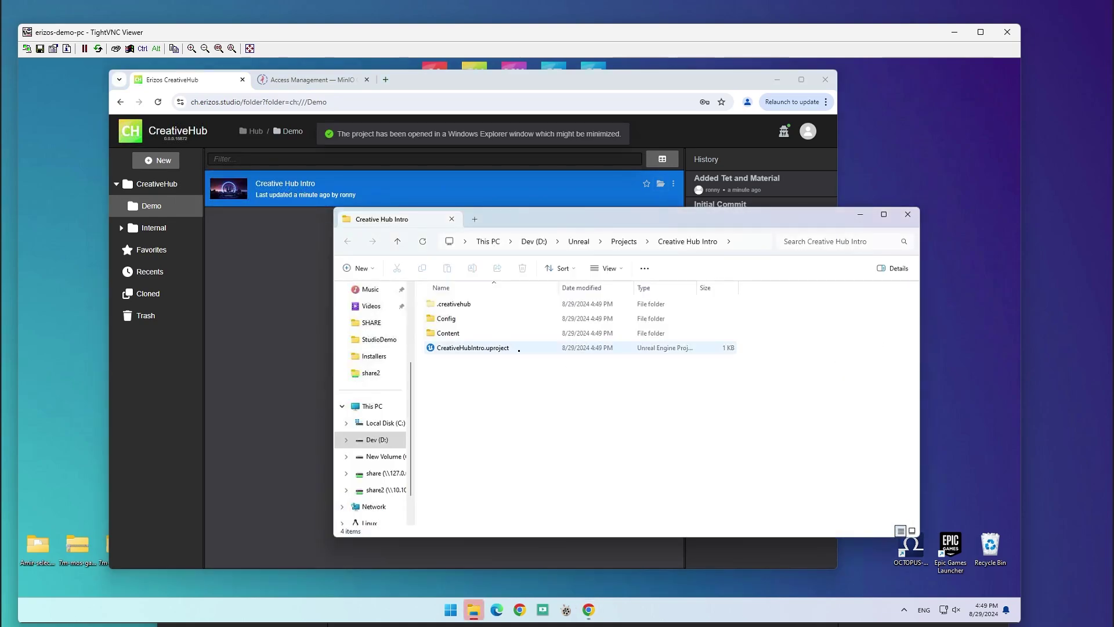
{"action": "left_click", "coordinate": [491, 348]}
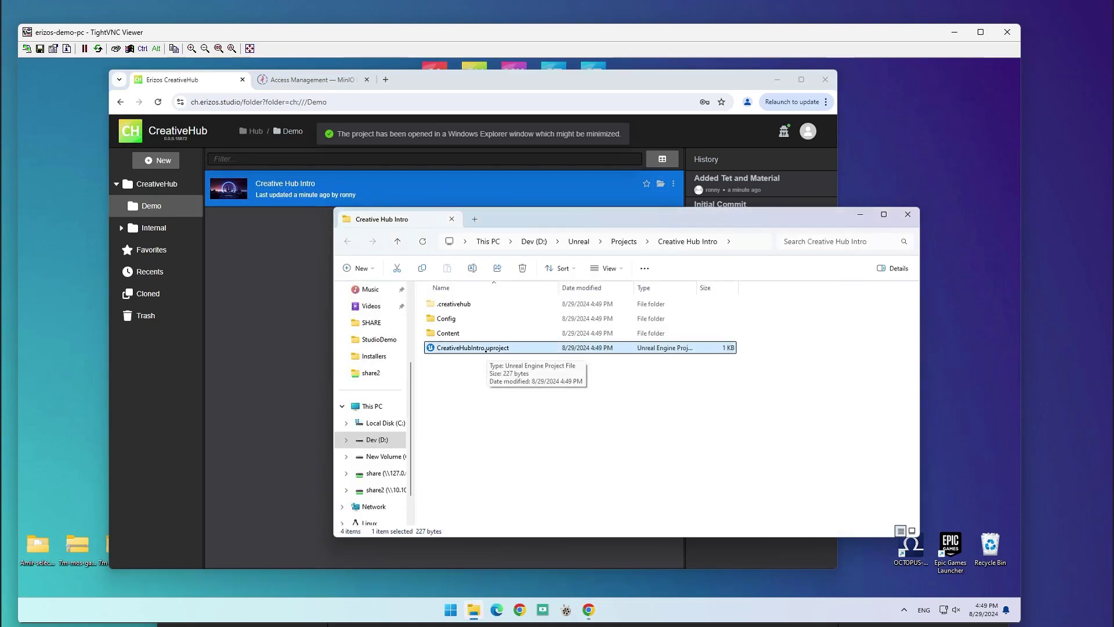
{"action": "left_click", "coordinate": [490, 348]}
{"action": "key", "text": "Escape"}
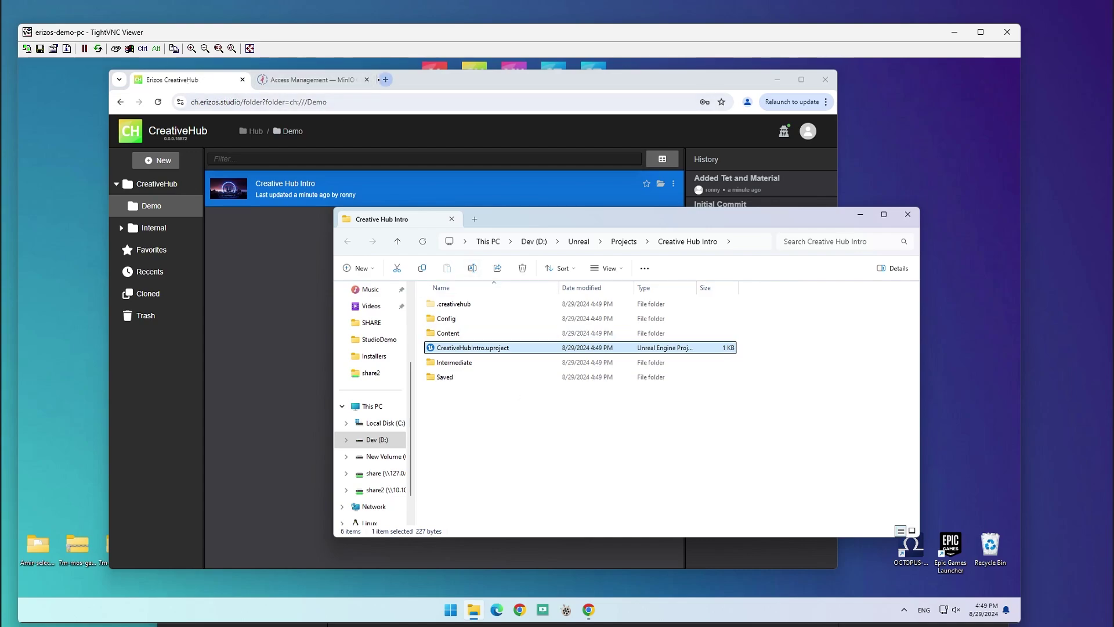
{"action": "left_click", "coordinate": [366, 80]}
Step: Switch the Unreal Engine renderer's project source to CreativeHub at ch.erizos.studio, saving with a server restart
{"action": "left_click", "coordinate": [261, 79]}
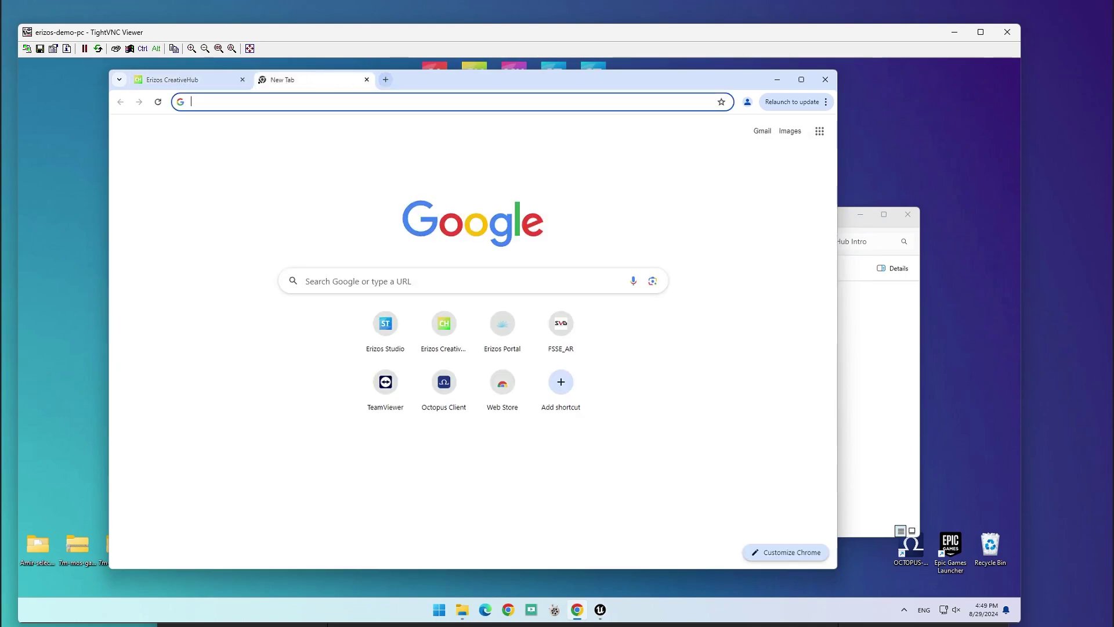
{"action": "left_click", "coordinate": [385, 325]}
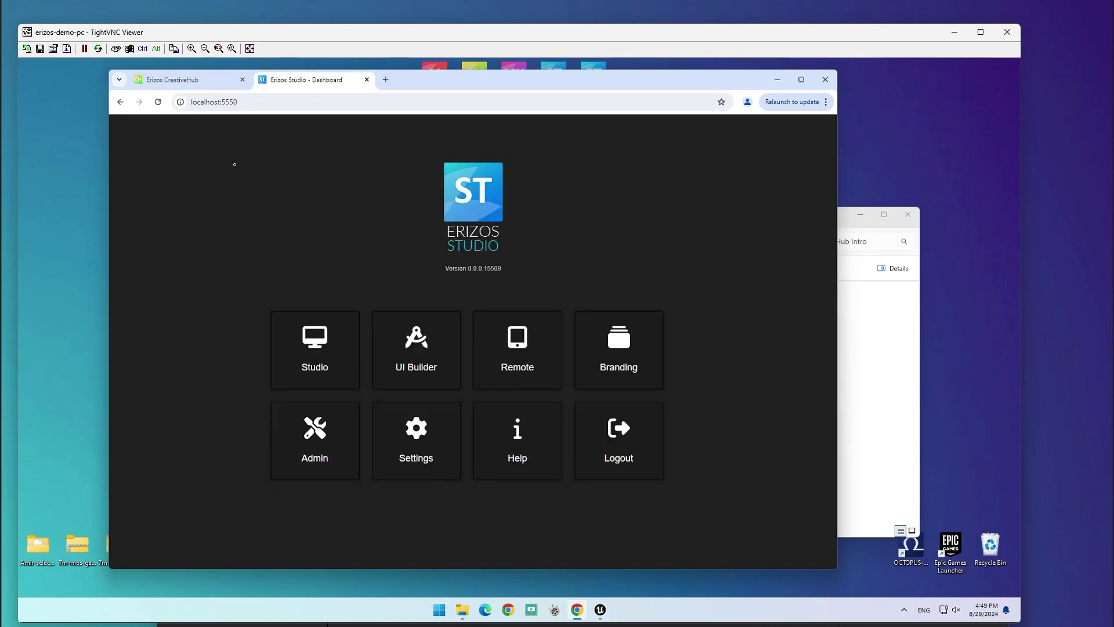
{"action": "left_click", "coordinate": [401, 438]}
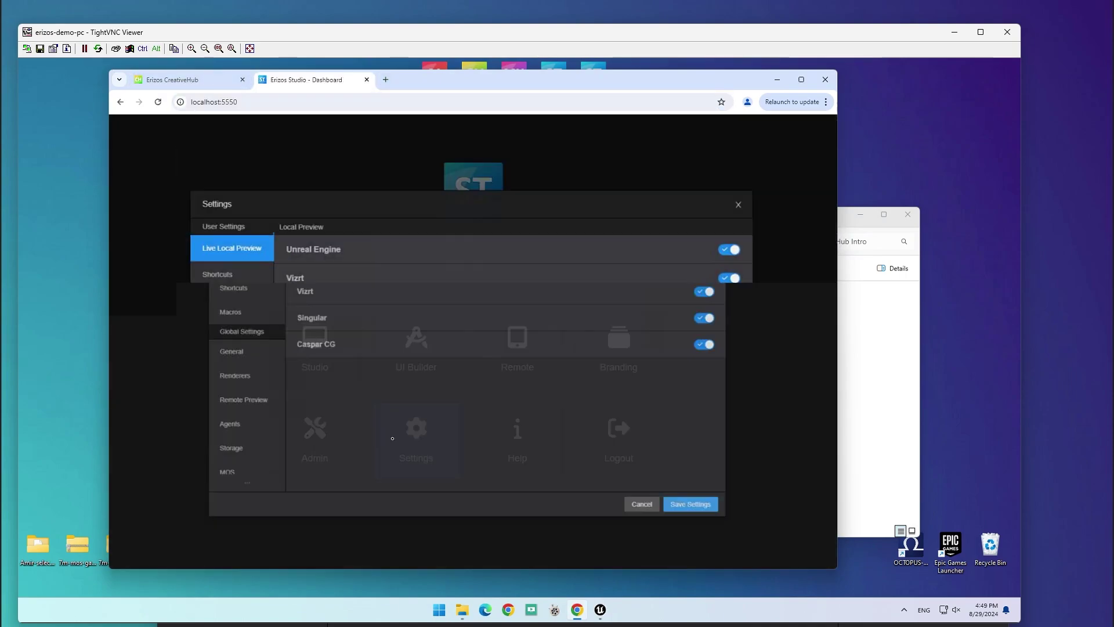
{"action": "left_click", "coordinate": [210, 367]}
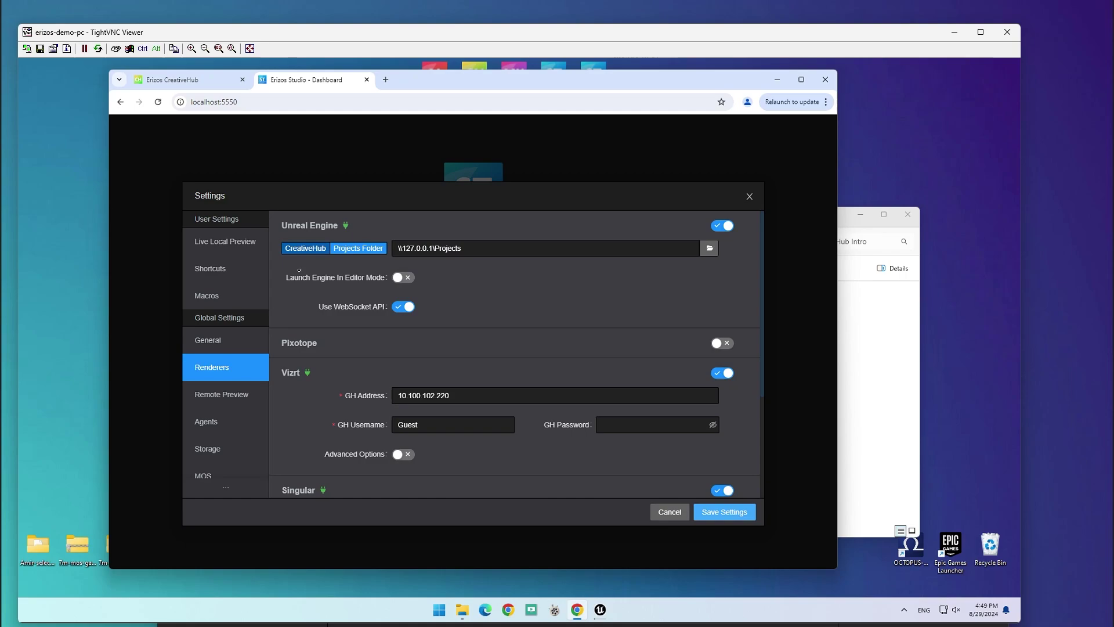
{"action": "left_click", "coordinate": [305, 248]}
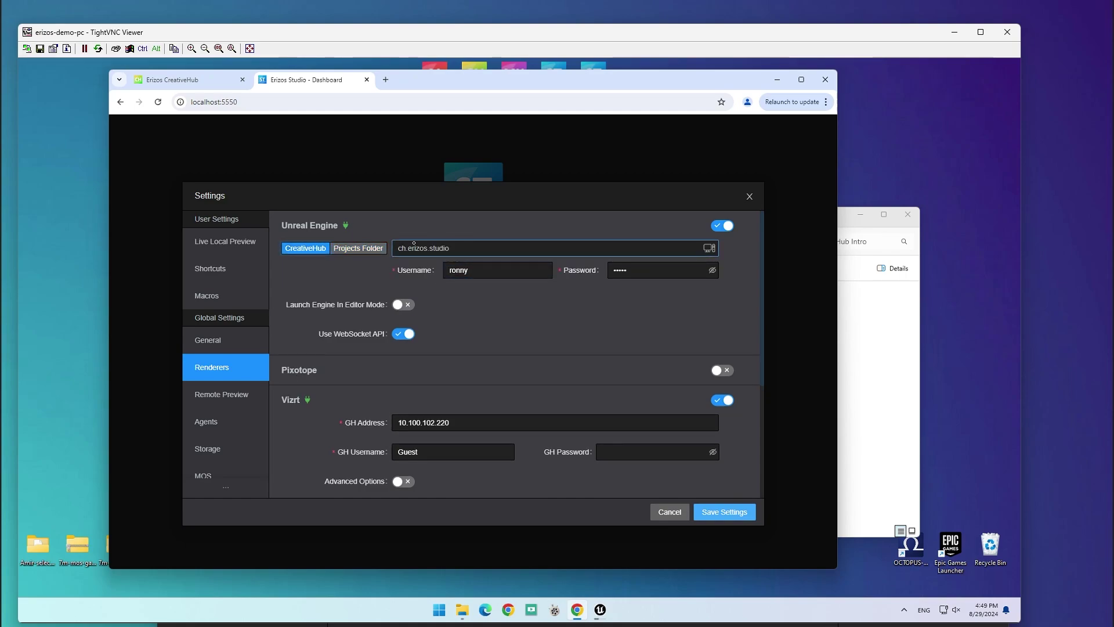
{"action": "left_click", "coordinate": [453, 283]}
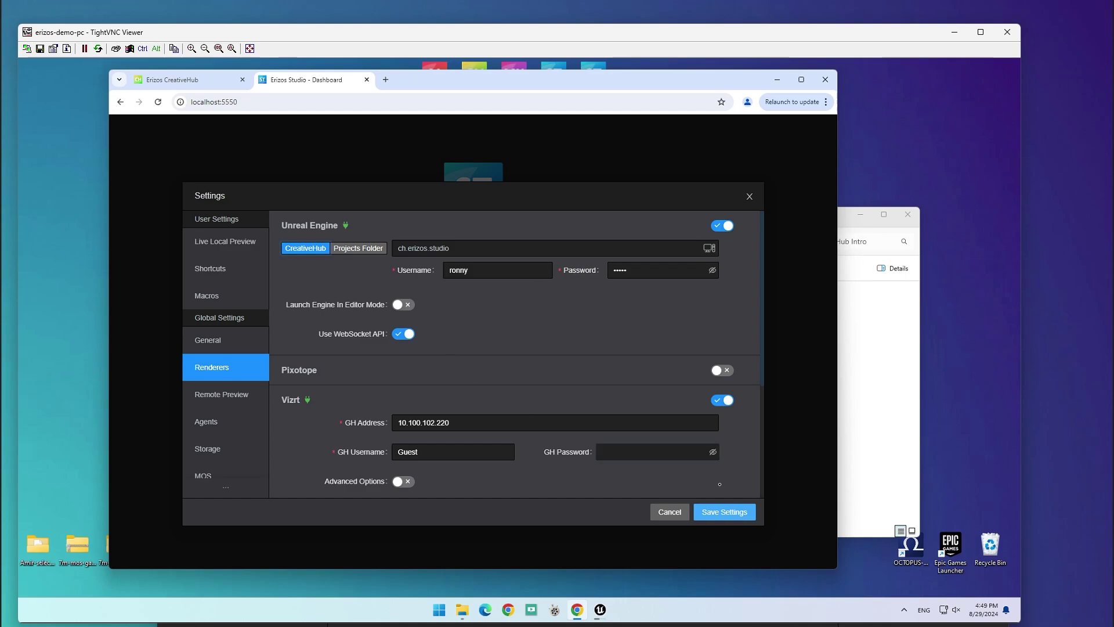
{"action": "left_click", "coordinate": [731, 511]}
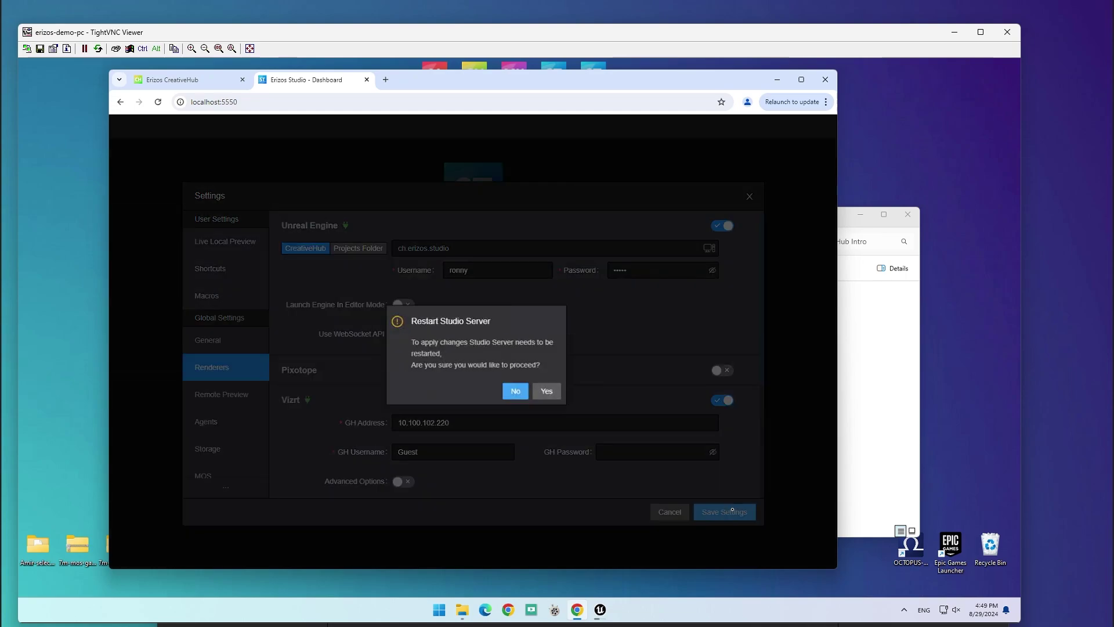
{"action": "left_click", "coordinate": [545, 390]}
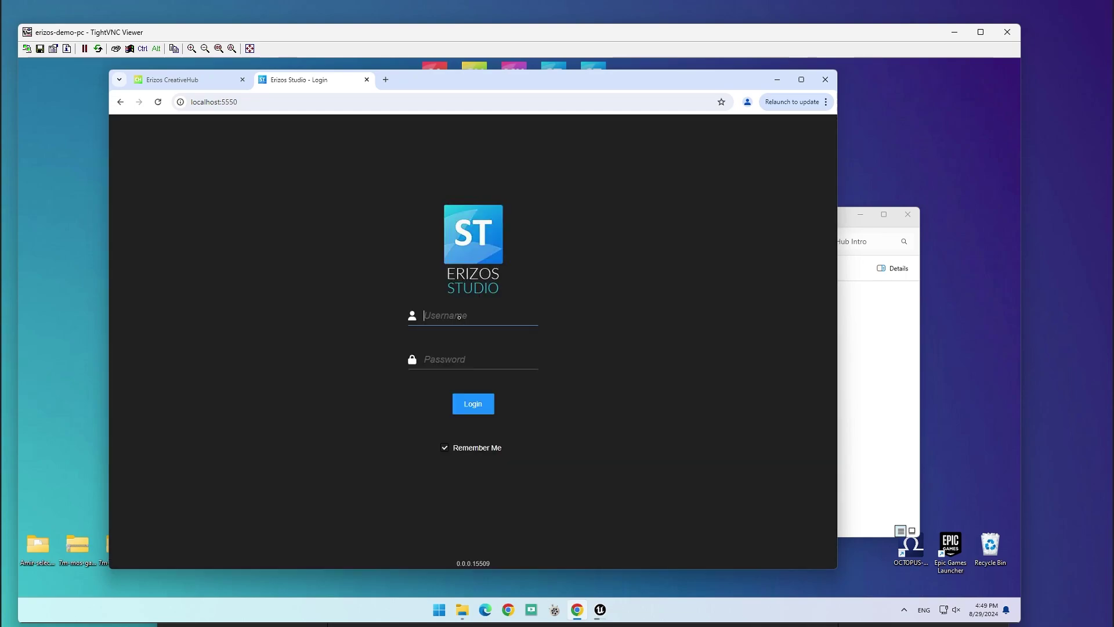
Step: Log back in to Erizos Studio with the administrator account's username and password
{"action": "type", "text": "admin"}
{"action": "key", "text": "Tab"}
{"action": "type", "text": "admin"}
{"action": "key", "text": "BackSpace"}
{"action": "type", "text": "admin"}
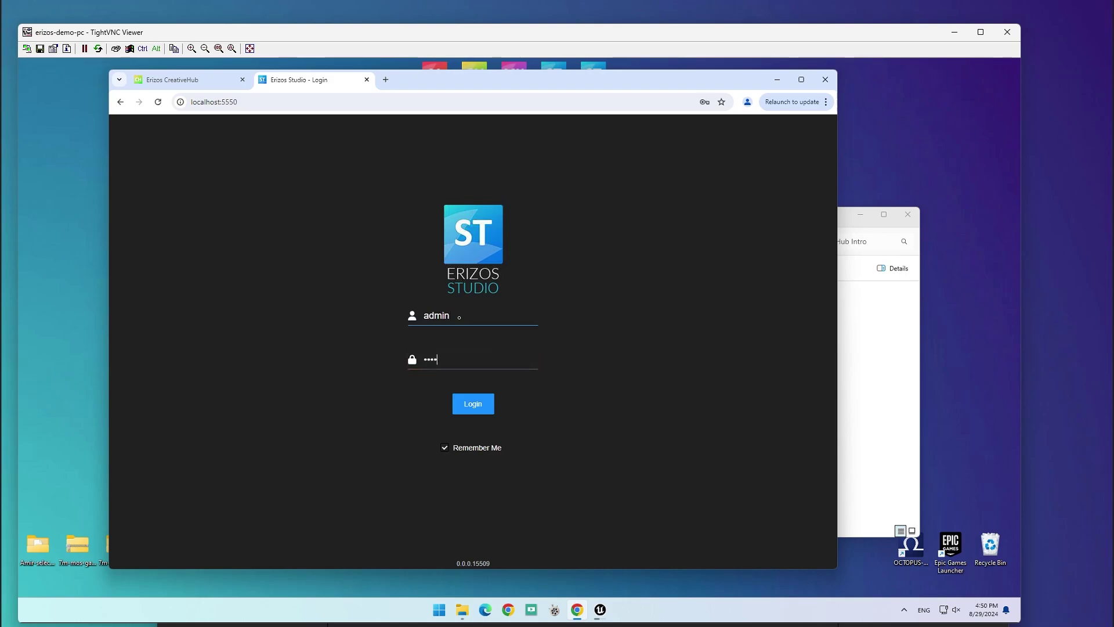
{"action": "key", "text": "Return"}
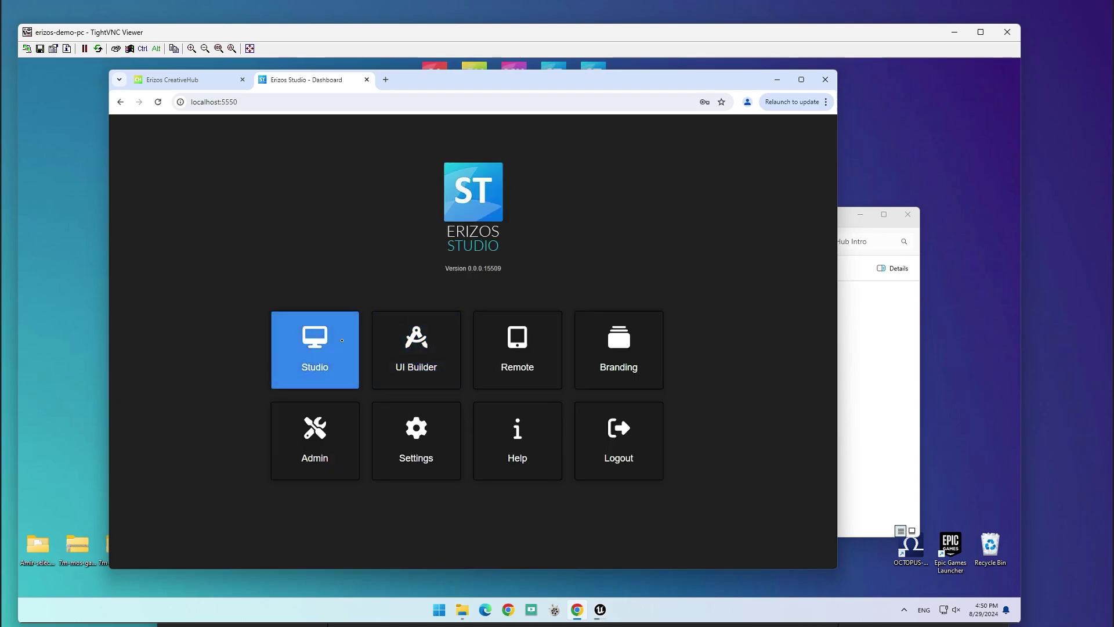
Step: Create a show named 'CreativeHub' in the Demo shows folder and open it
{"action": "left_click", "coordinate": [314, 351]}
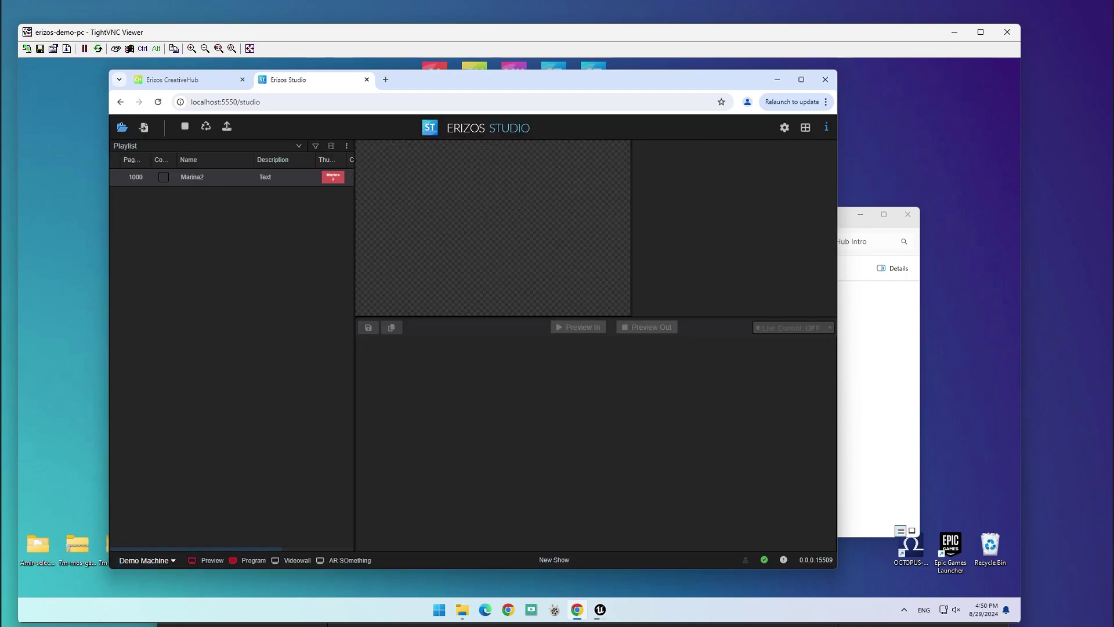
{"action": "left_click", "coordinate": [122, 126]}
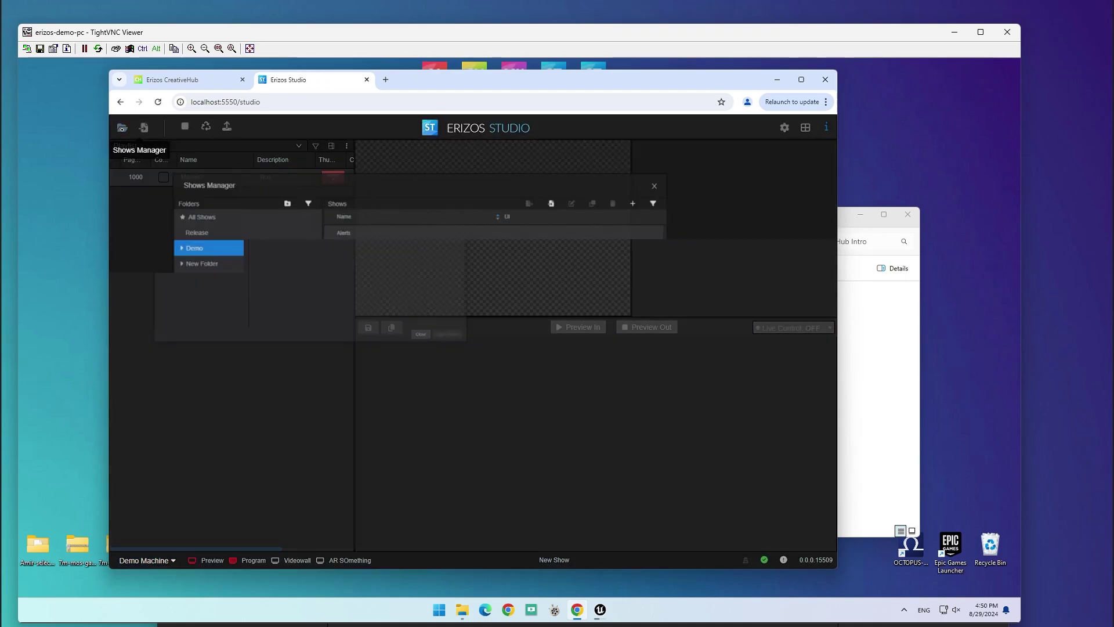
{"action": "left_click", "coordinate": [662, 318]}
{"action": "left_click", "coordinate": [723, 216]}
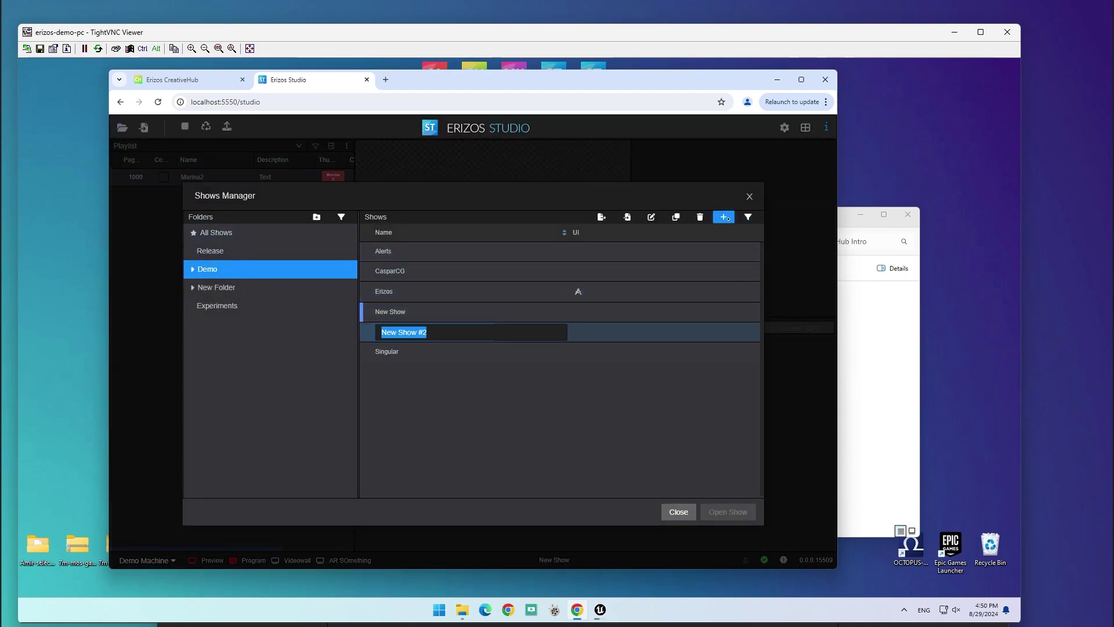
{"action": "type", "text": "Cre"}
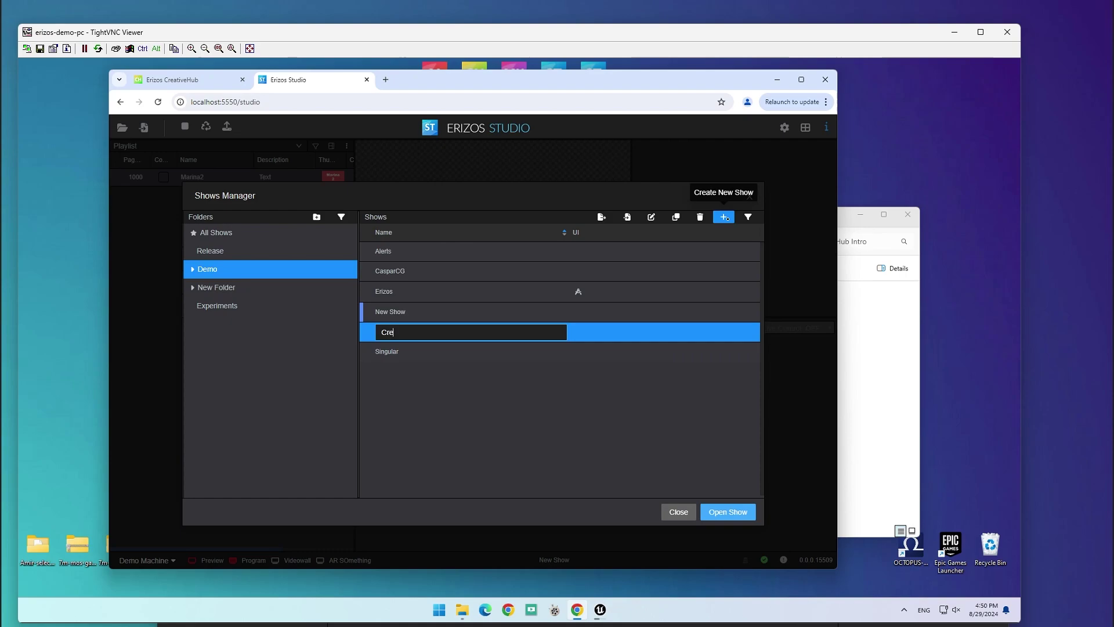
{"action": "type", "text": "ativeHub"}
{"action": "key", "text": "Return"}
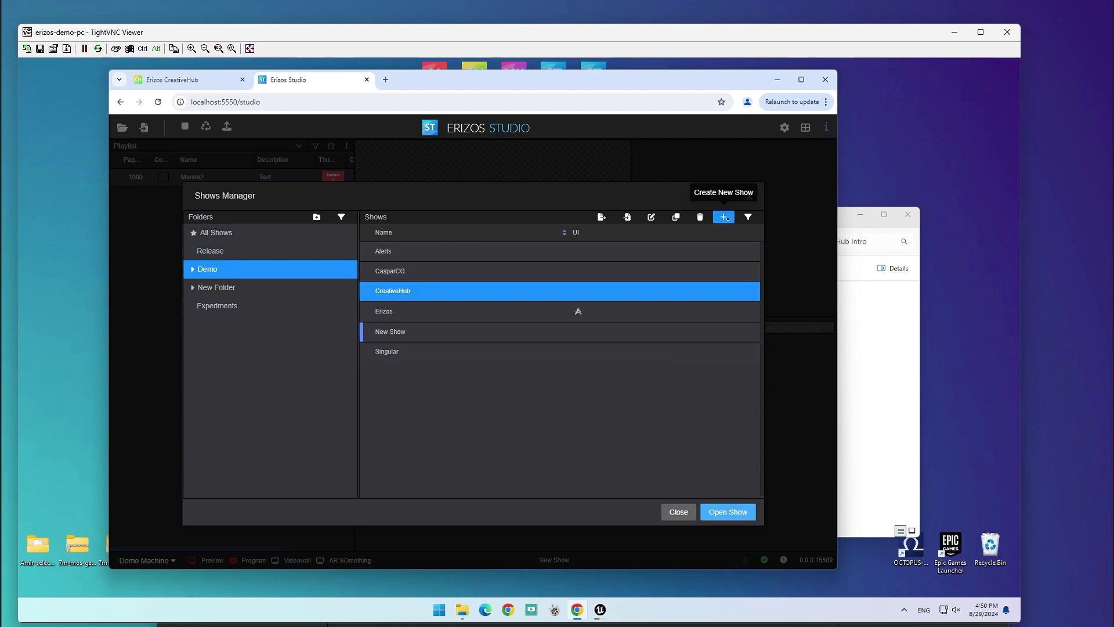
{"action": "double_click", "coordinate": [429, 289]}
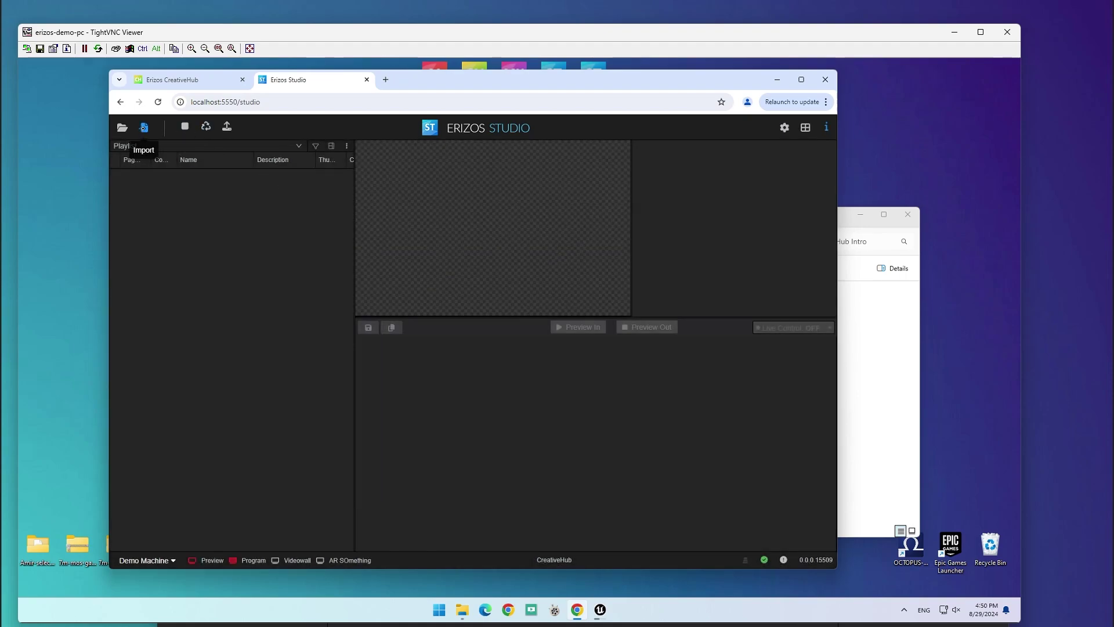
Step: Add the Main template from Unreal Engine's Demo > Creative Hub Intro > Main level to the playlist
{"action": "left_click", "coordinate": [143, 126]}
{"action": "left_click", "coordinate": [248, 512]}
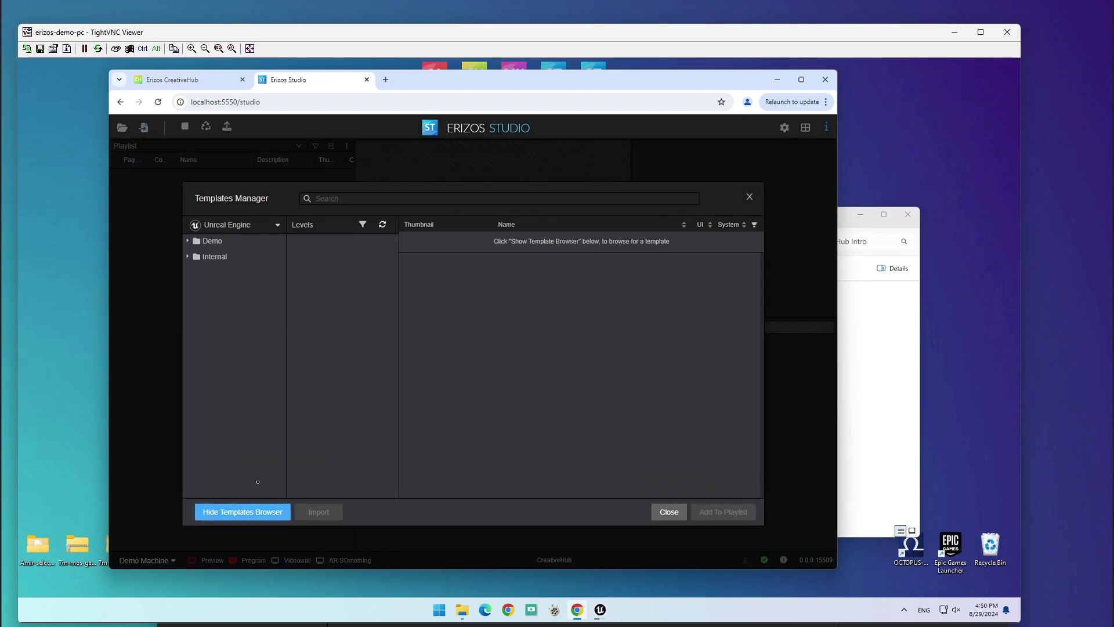
{"action": "left_click", "coordinate": [249, 226]}
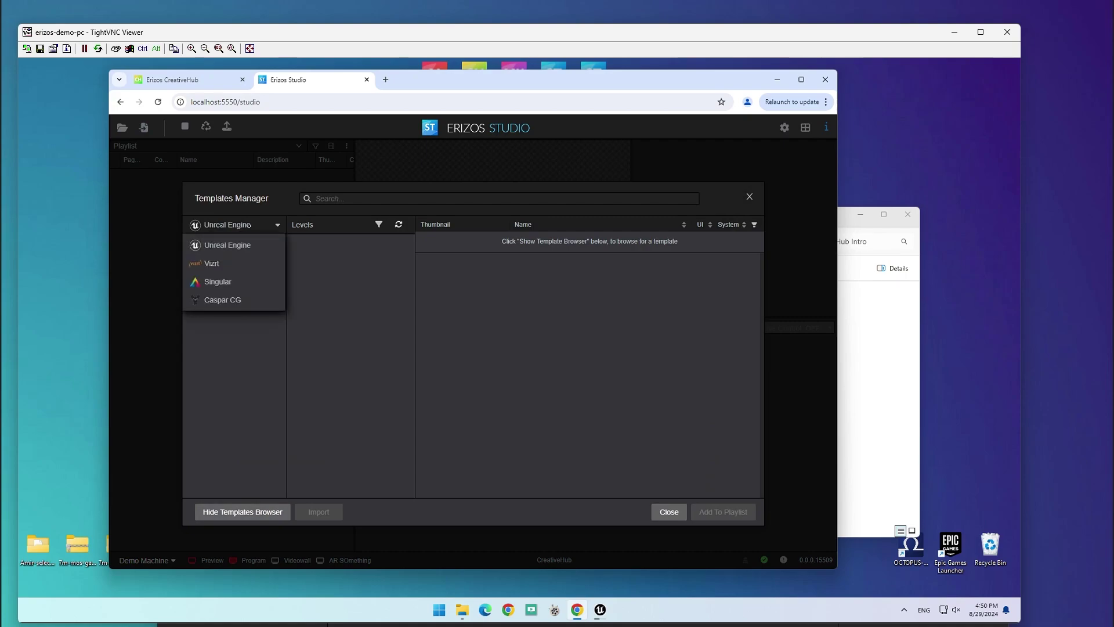
{"action": "left_click", "coordinate": [227, 245]}
{"action": "left_click", "coordinate": [188, 241]}
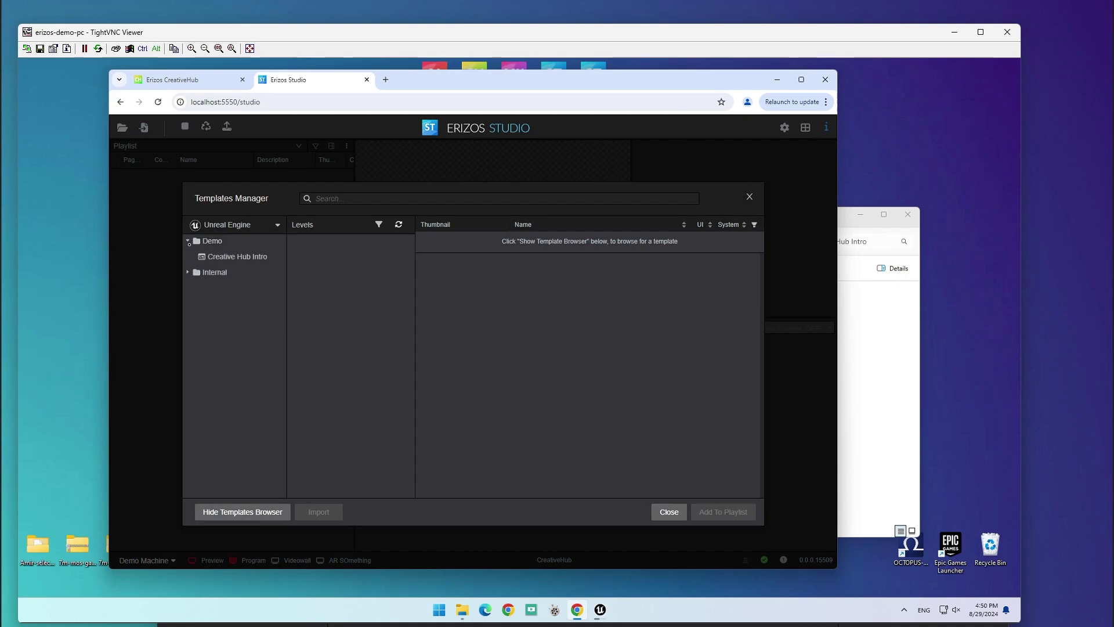
{"action": "left_click", "coordinate": [246, 256]}
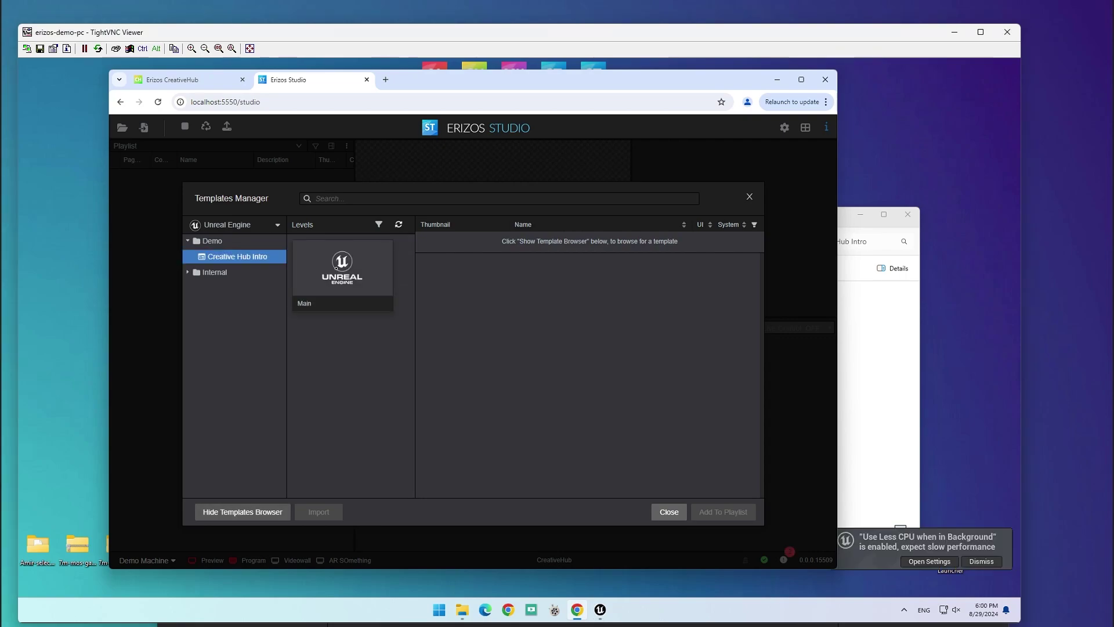
{"action": "left_click", "coordinate": [336, 268]}
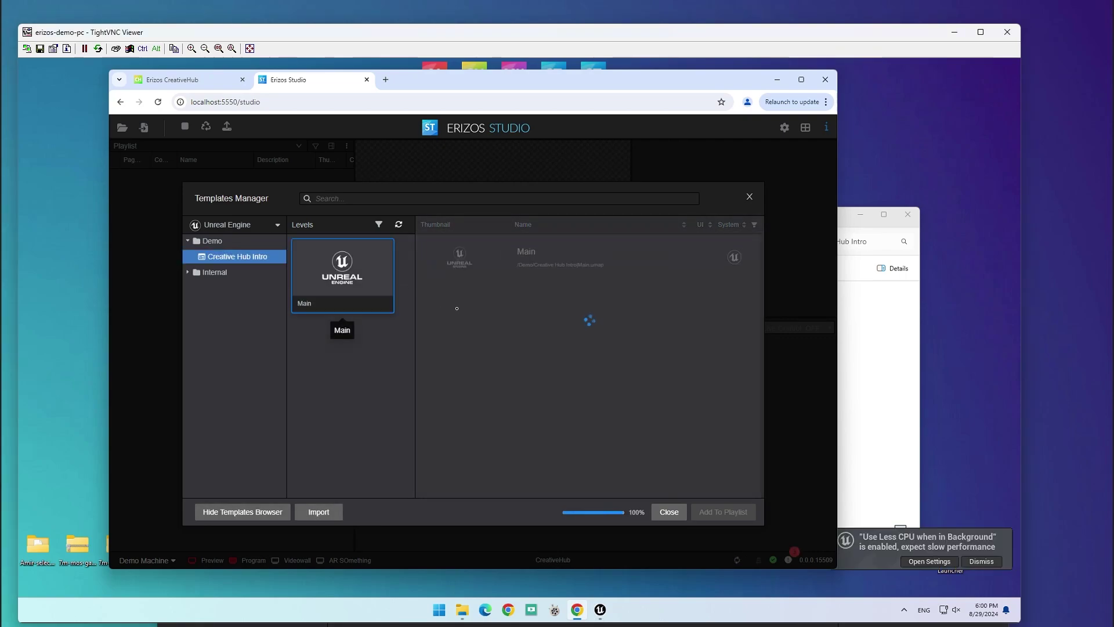
{"action": "double_click", "coordinate": [513, 252]}
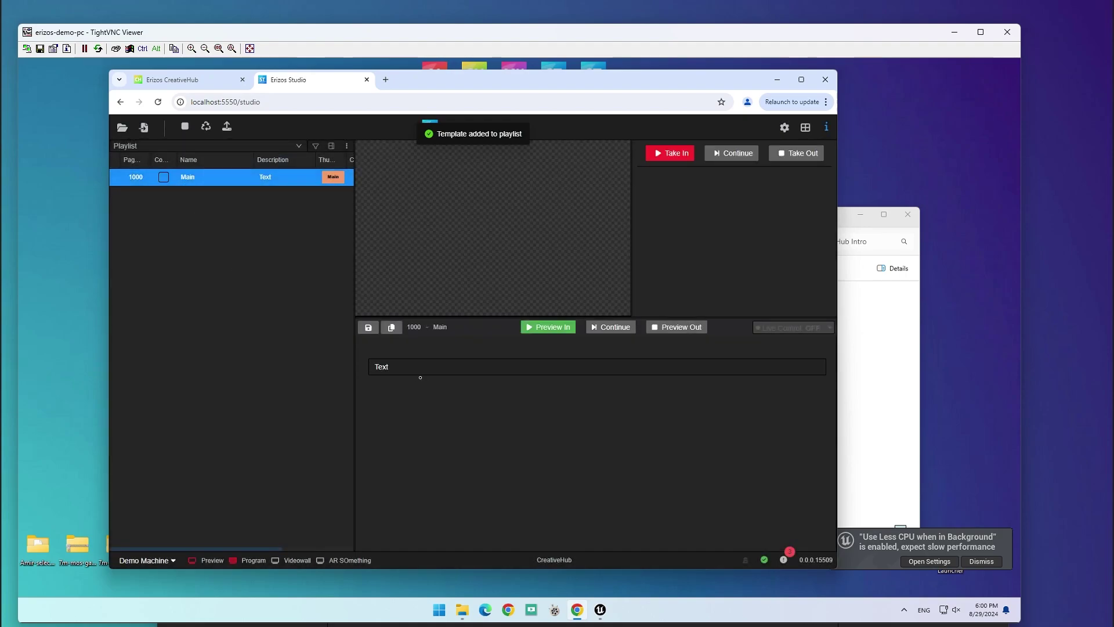
{"action": "left_click", "coordinate": [395, 366]}
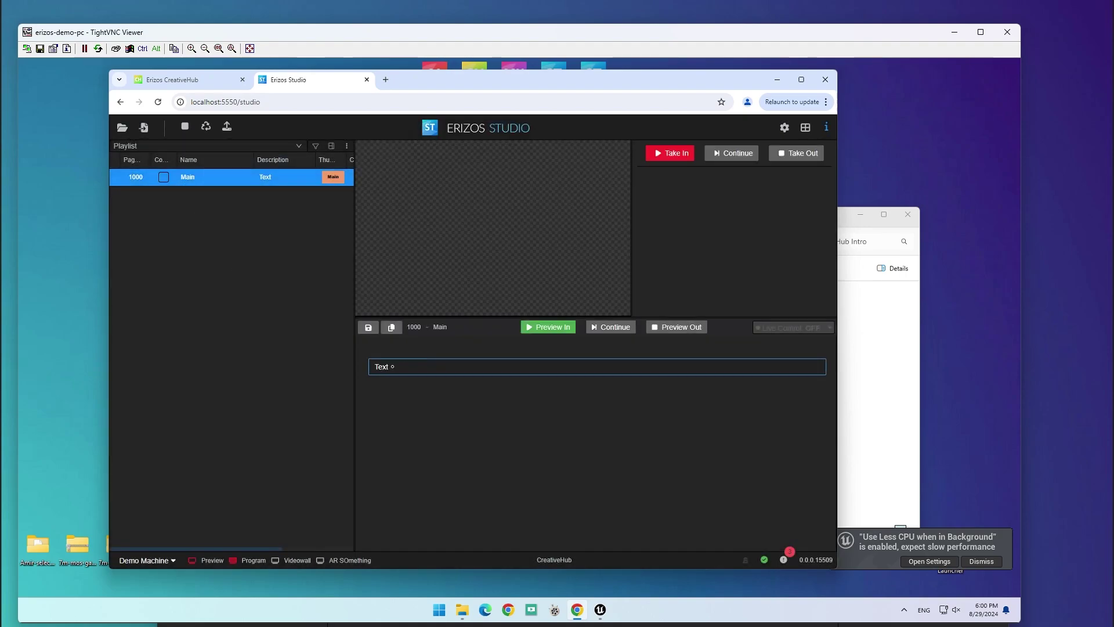